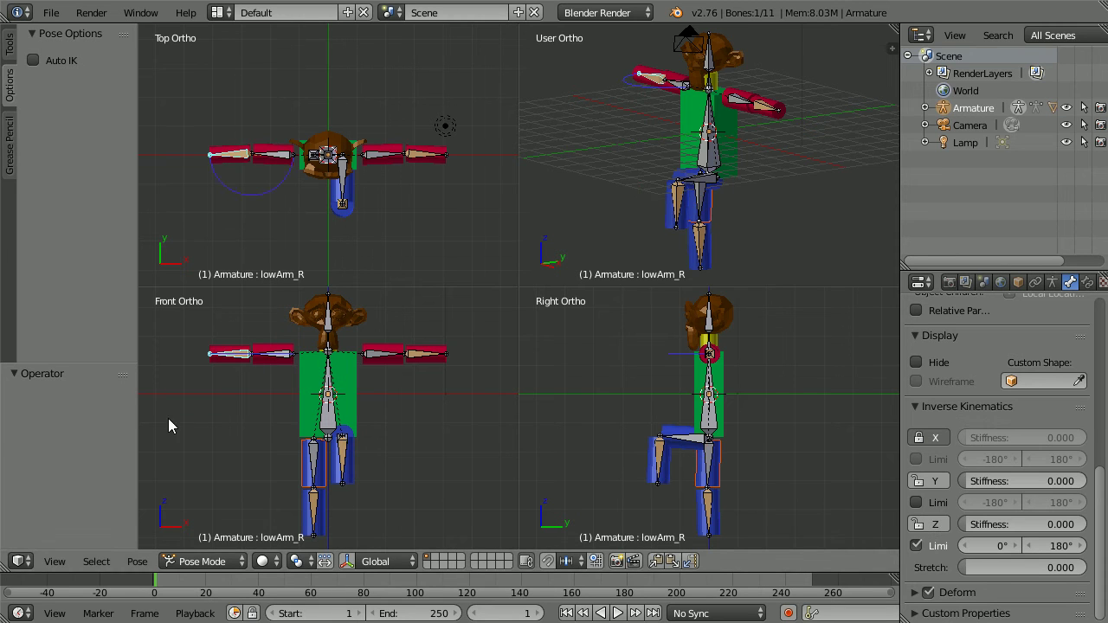
Pull the right and left lower arm bones down to test the arm IK bending
{"action": "key", "text": "g"}
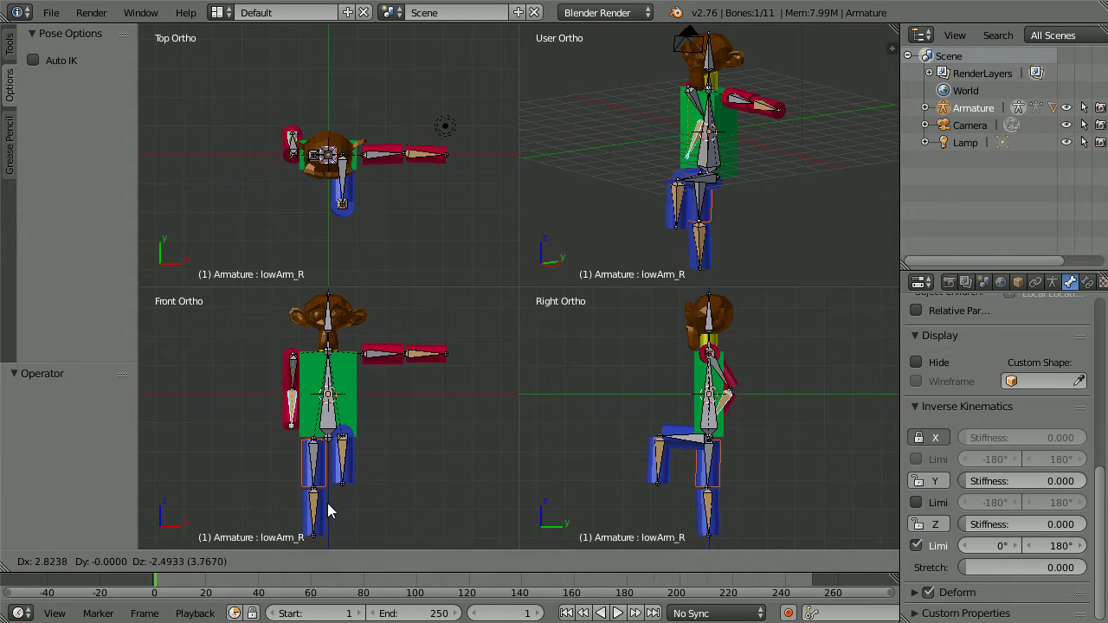
{"action": "left_click", "coordinate": [322, 526]}
{"action": "right_click", "coordinate": [423, 354]}
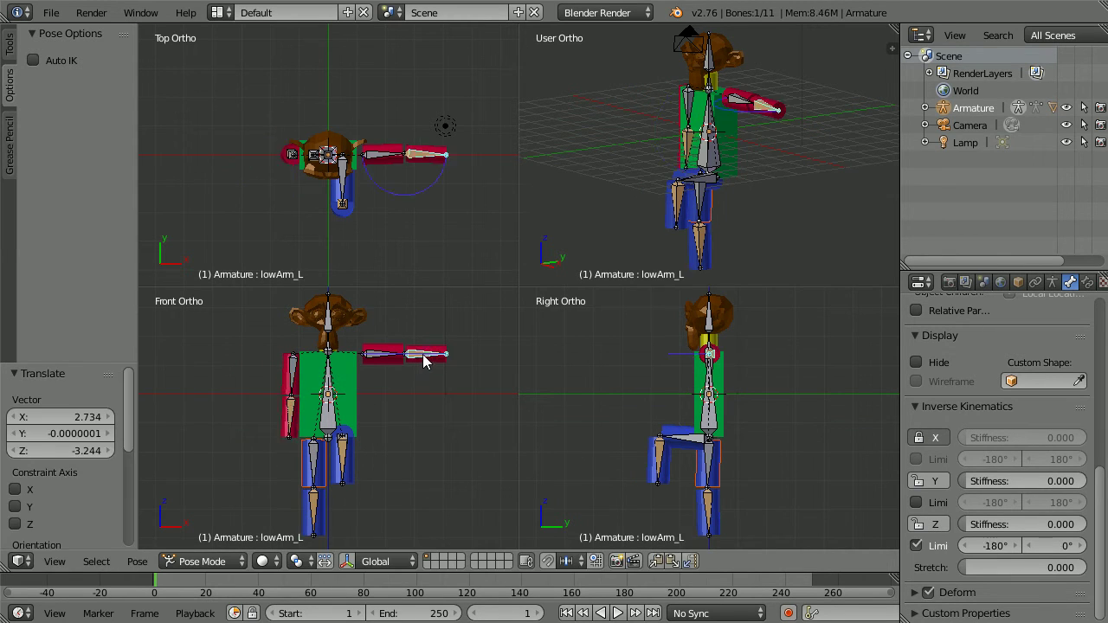
{"action": "key", "text": "g"}
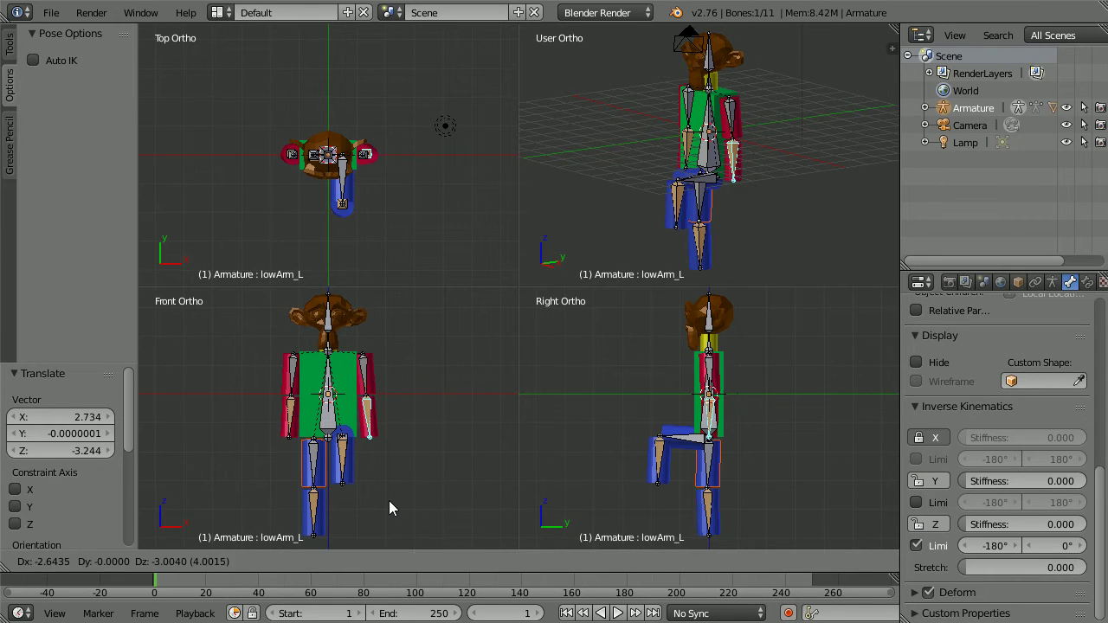
{"action": "left_click", "coordinate": [454, 446]}
Bend the left lower leg forward at the knee, then switch the armature to Edit Mode
{"action": "right_click", "coordinate": [650, 448]}
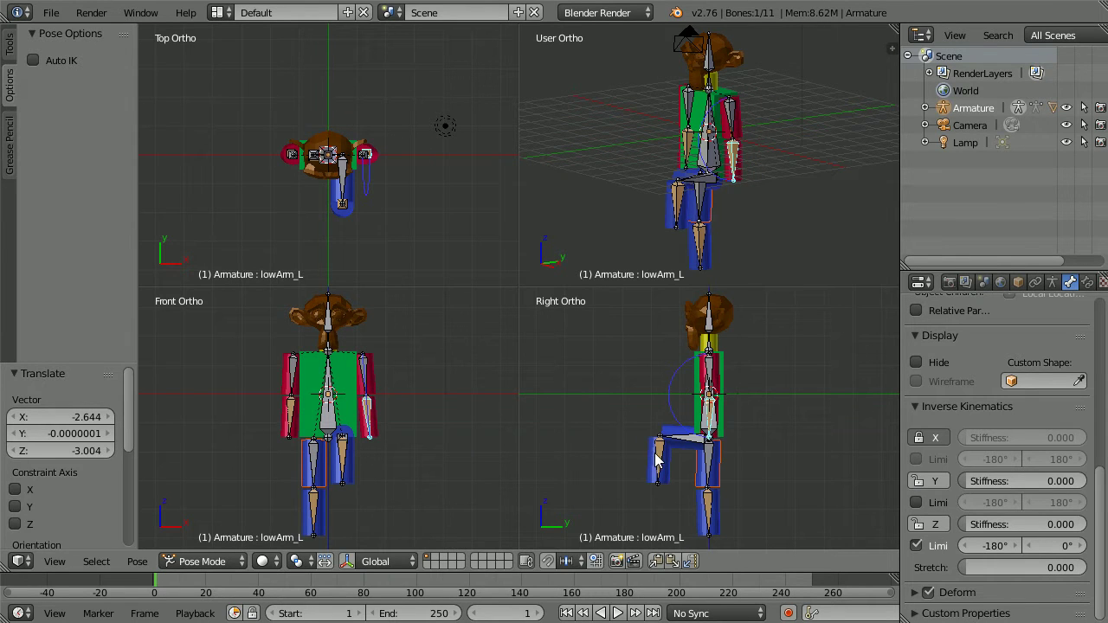
{"action": "key", "text": "g"}
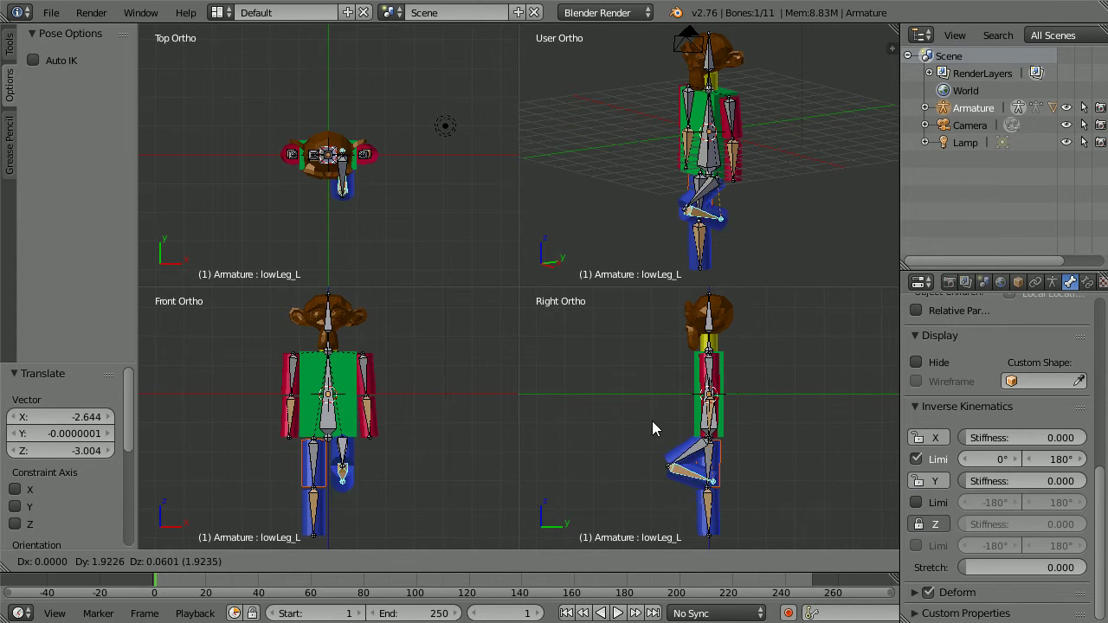
{"action": "left_click", "coordinate": [566, 407]}
{"action": "key", "text": "Tab"}
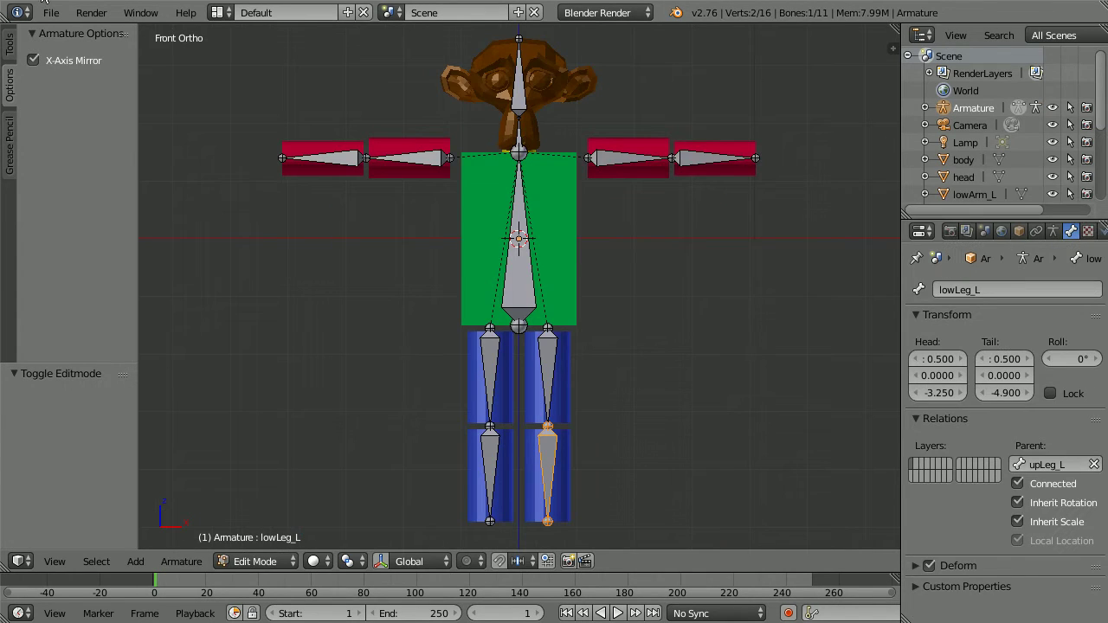
Open the recent file armature28.blend
{"action": "left_click", "coordinate": [51, 12]}
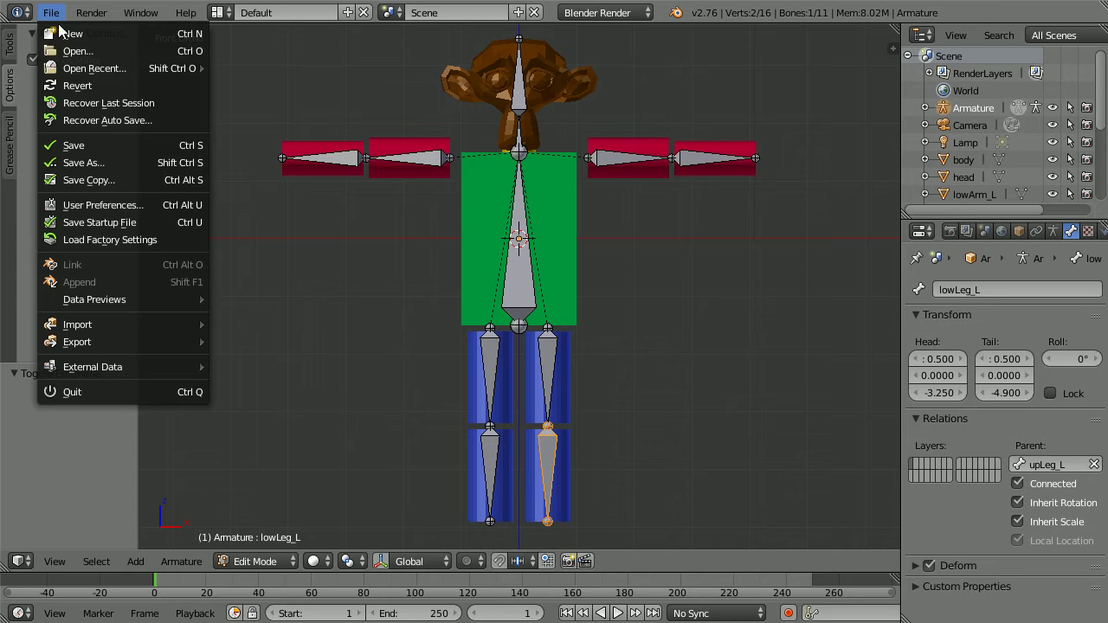
{"action": "mouse_move", "coordinate": [76, 67]}
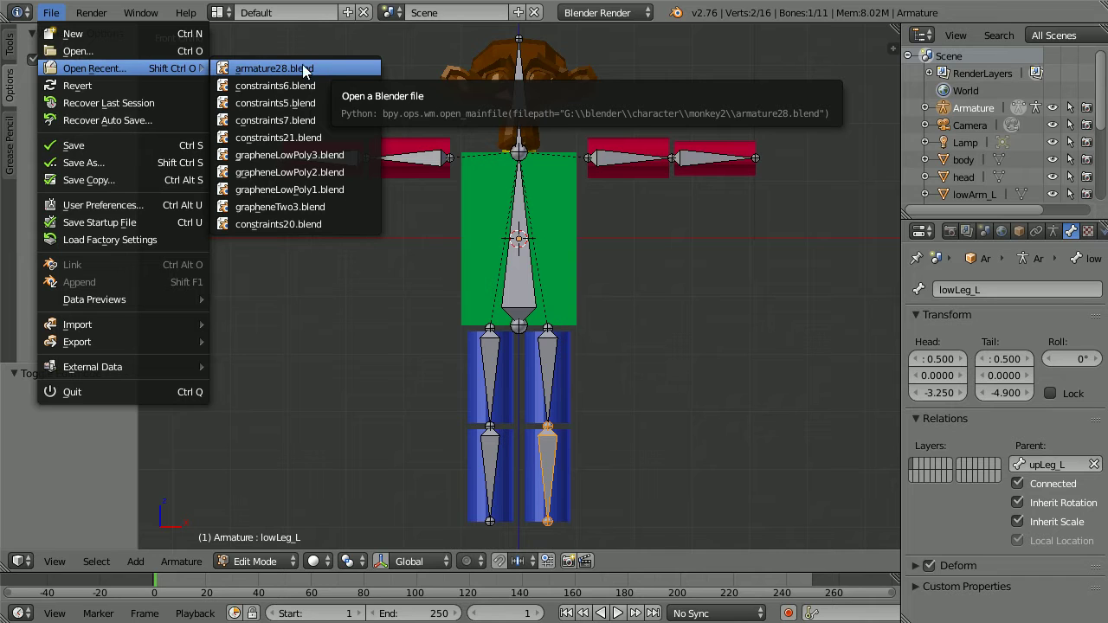
{"action": "left_click", "coordinate": [343, 68]}
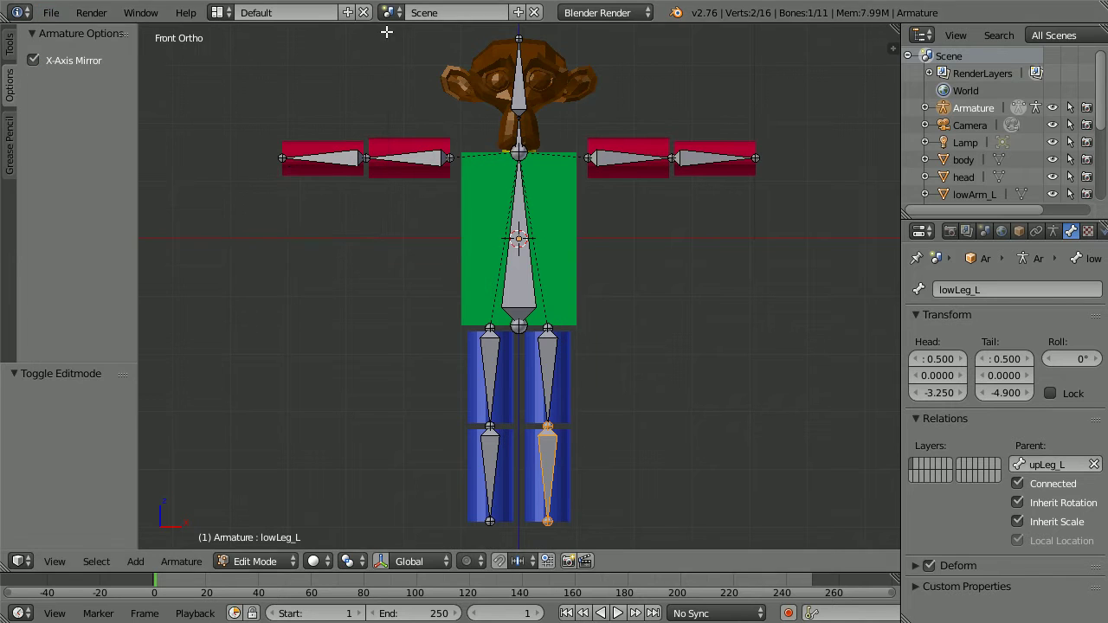
Select the armature's back bone and switch it into Pose Mode
{"action": "right_click", "coordinate": [526, 291]}
{"action": "left_click", "coordinate": [257, 560]}
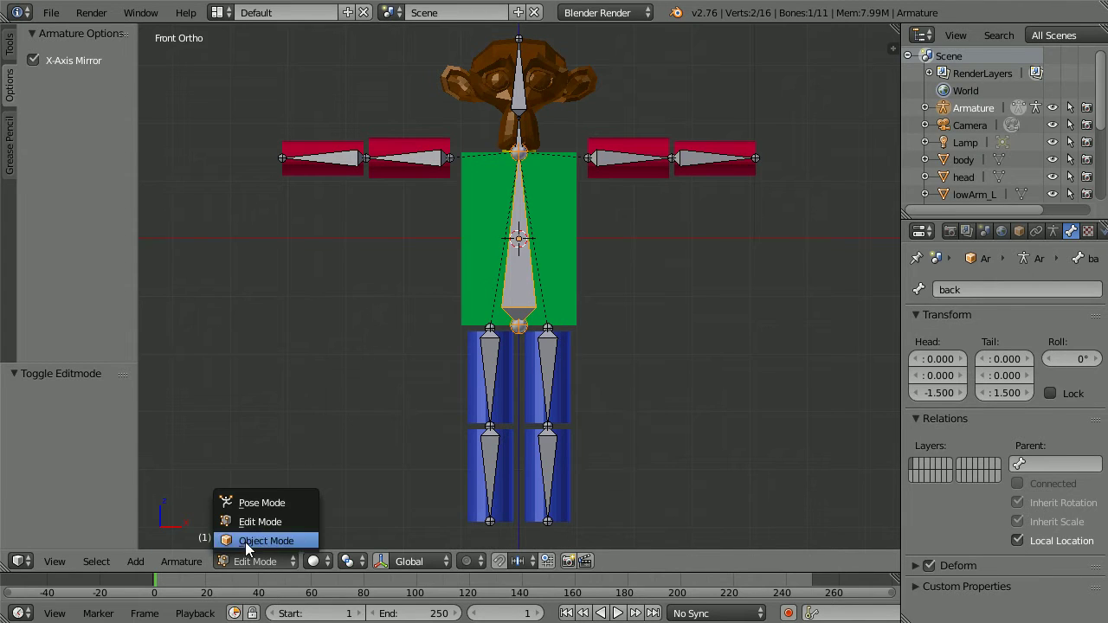
{"action": "left_click", "coordinate": [289, 501]}
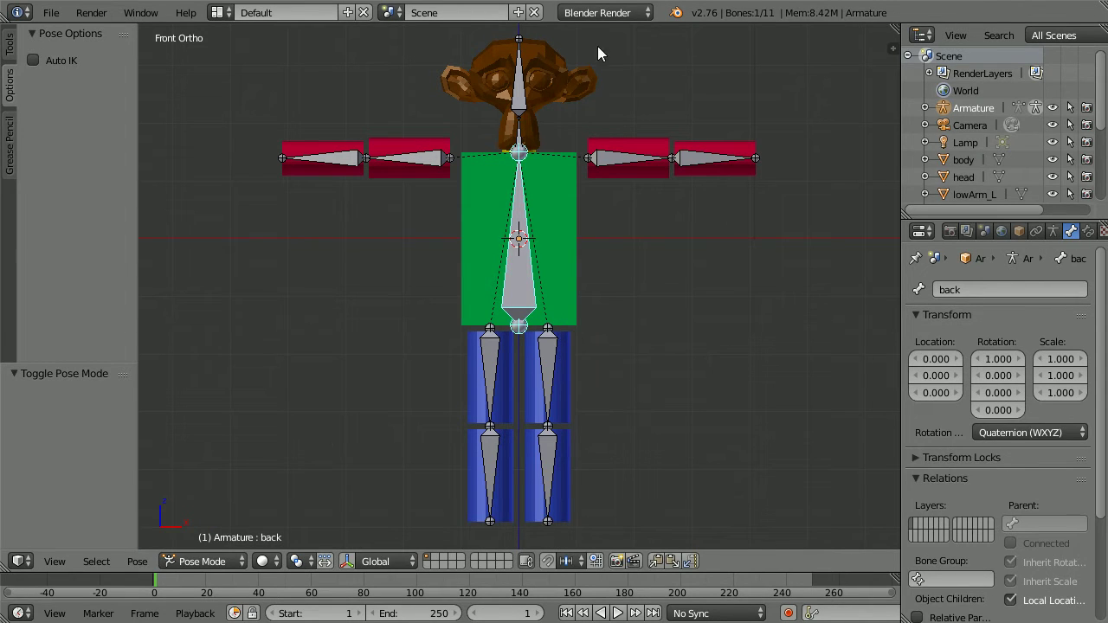
Rotate the lowArm_L bone downward as a test, then clear its rotation with Alt+R
{"action": "right_click", "coordinate": [695, 160]}
{"action": "key", "text": "r"}
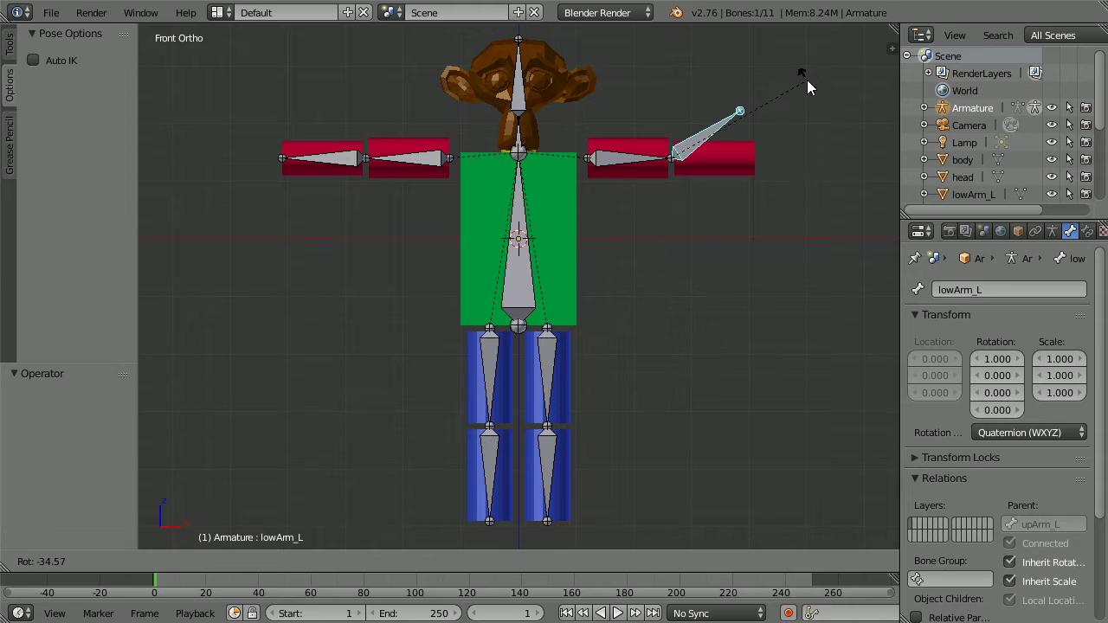
{"action": "left_click", "coordinate": [791, 231]}
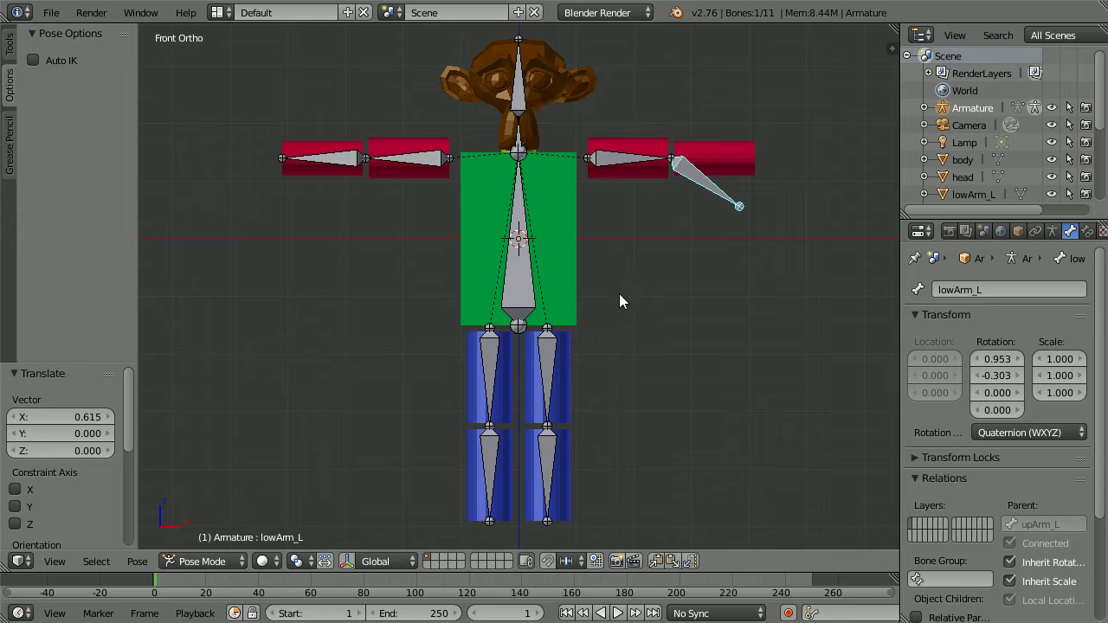
{"action": "key", "text": "alt+r"}
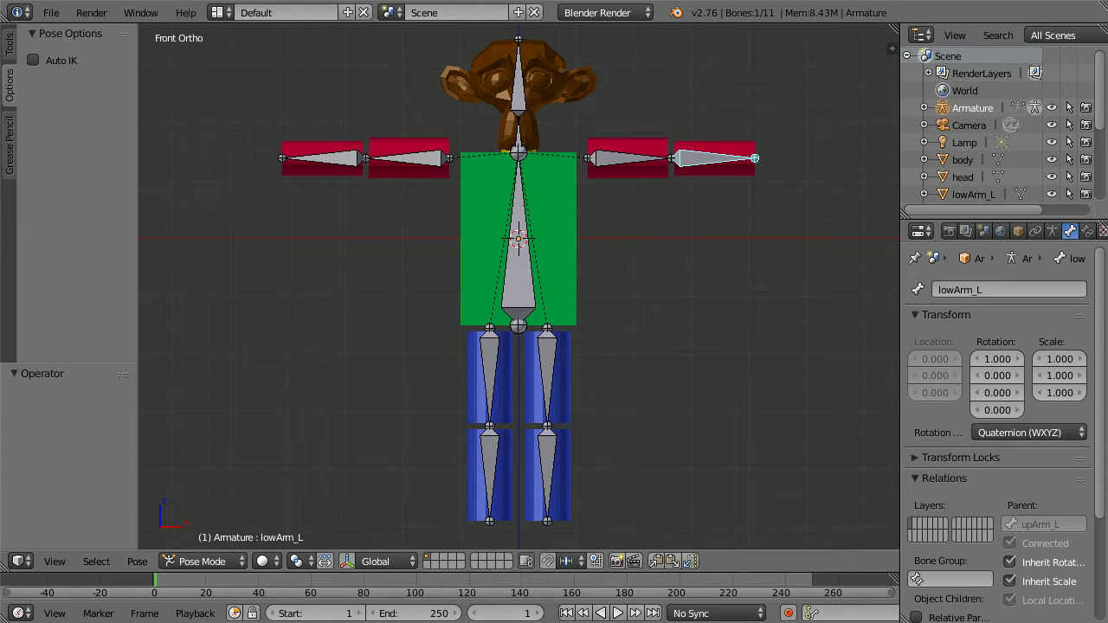
Parent the red left forearm block to the lowArm_L bone using Ctrl+P > Bone
{"action": "right_click", "coordinate": [727, 168]}
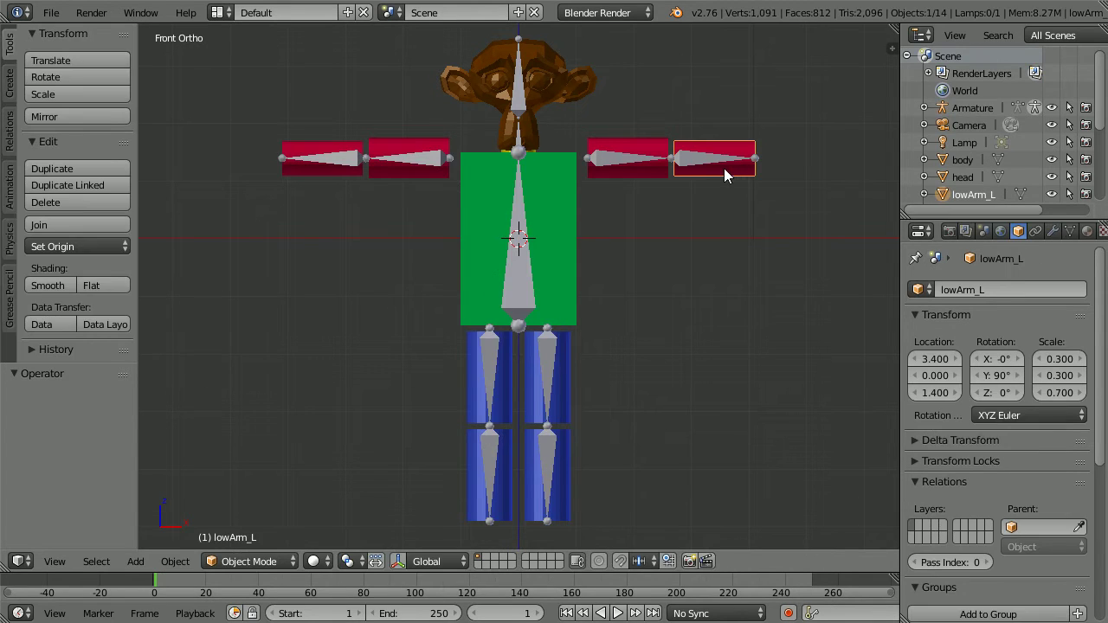
{"action": "right_click", "coordinate": [698, 166]}
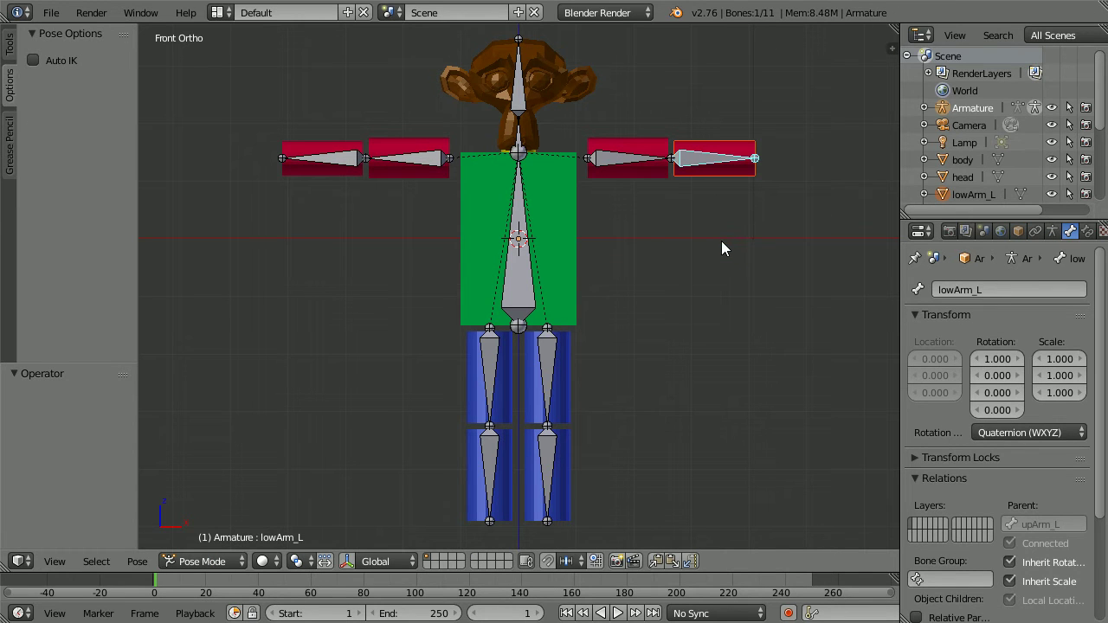
{"action": "key", "text": "ctrl+p"}
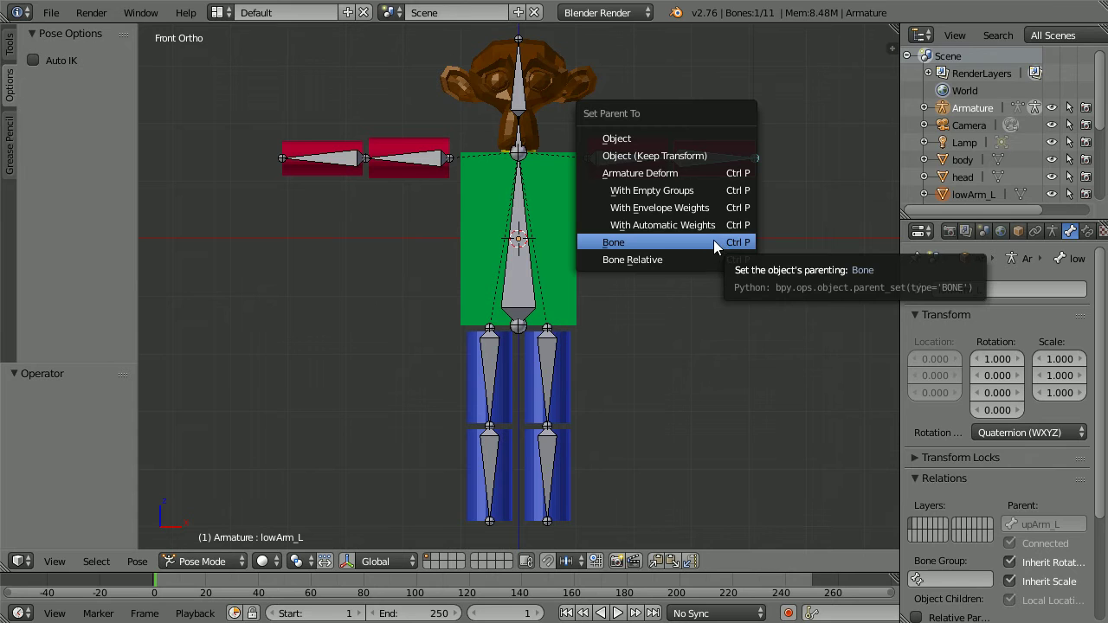
{"action": "left_click", "coordinate": [647, 243]}
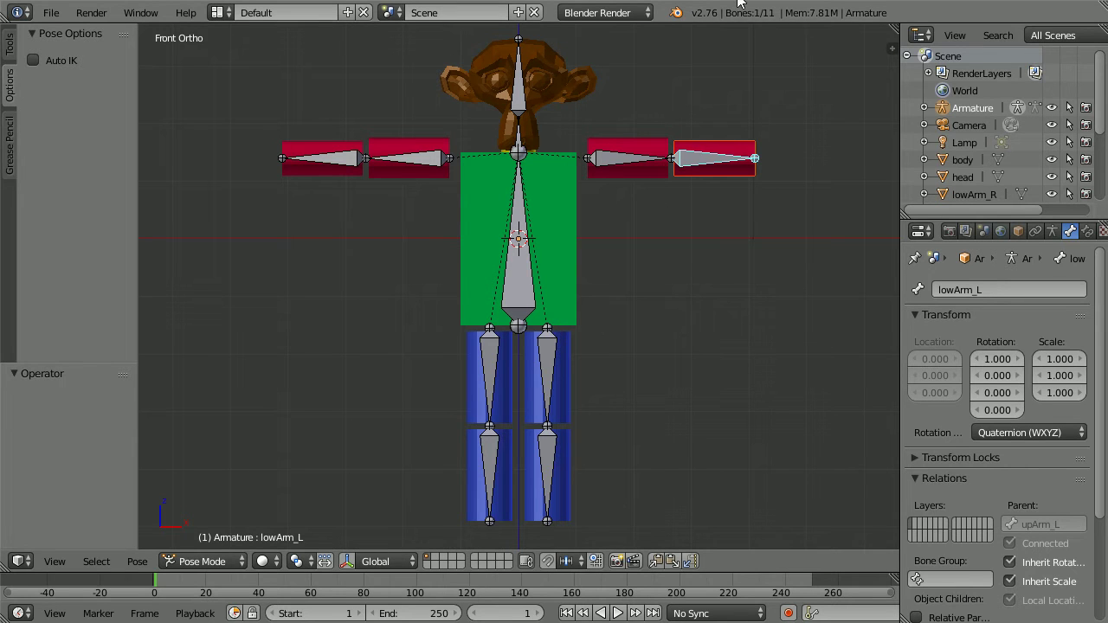
Test-rotate the lowArm_L bone to see the block follow, then undo back to rest
{"action": "key", "text": "r"}
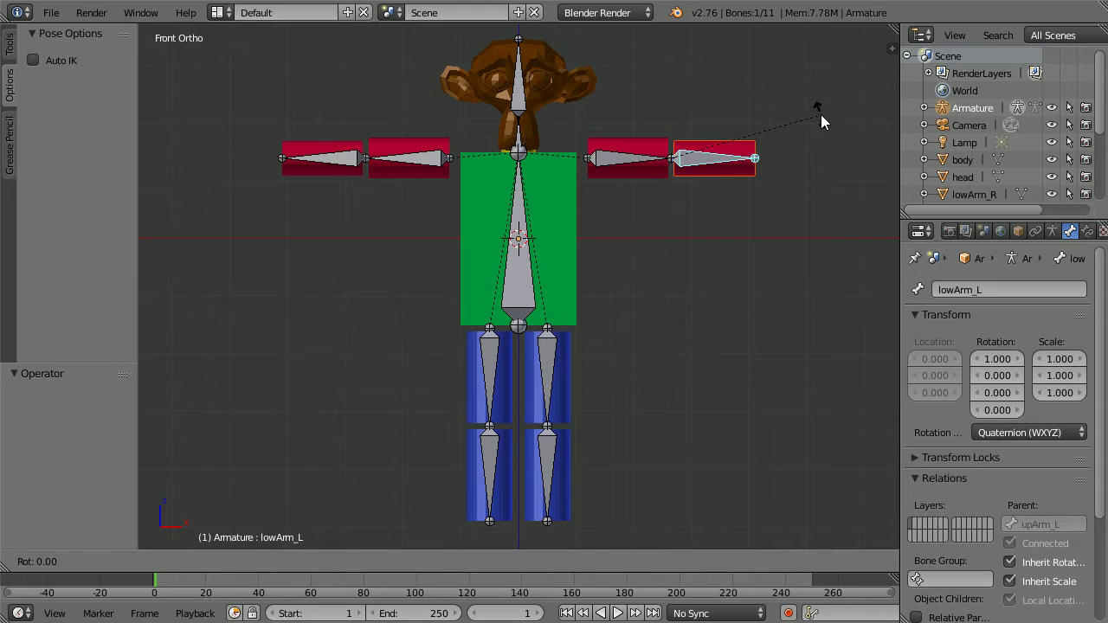
{"action": "left_click", "coordinate": [798, 91]}
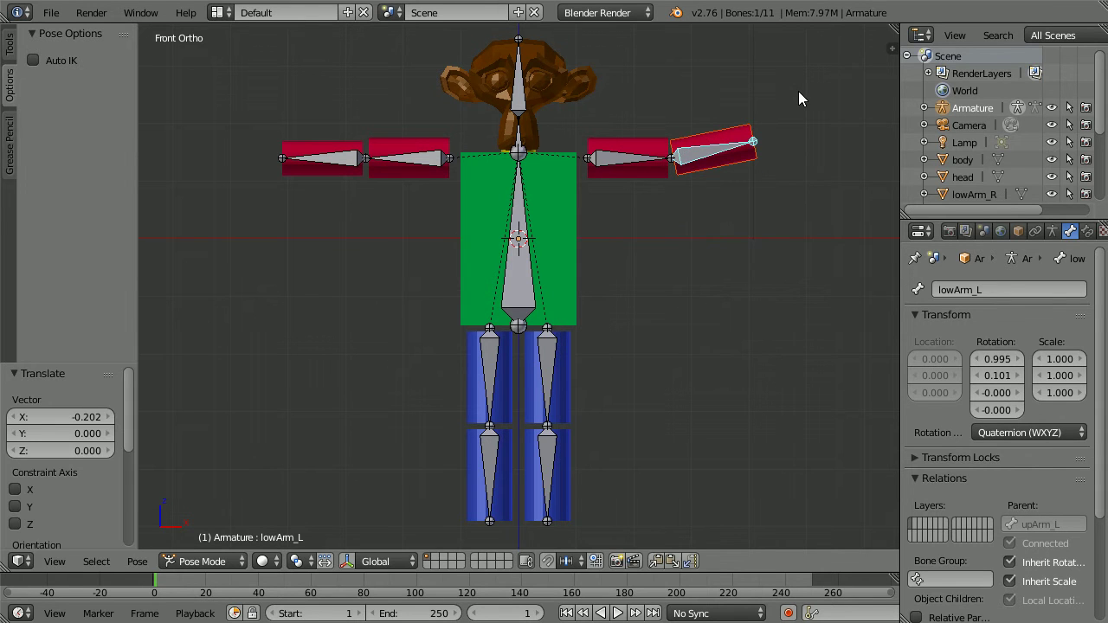
{"action": "key", "text": "ctrl+z"}
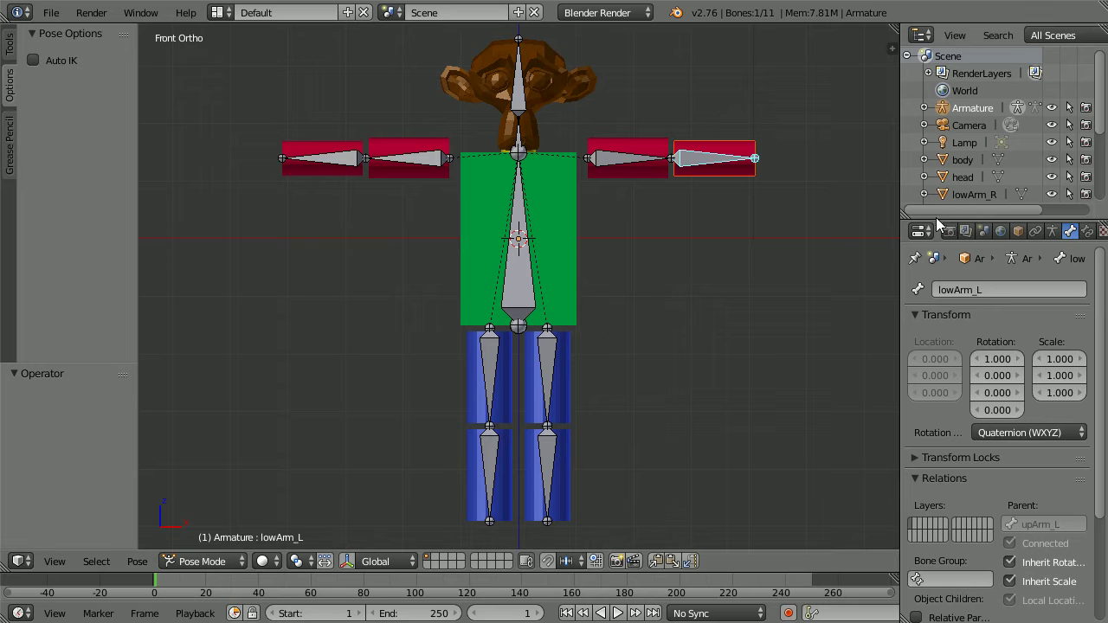
Parent the green body block to the back bone and check it under Armature in the outliner
{"action": "left_click_drag", "start_coordinate": [936, 220], "coordinate": [941, 271]}
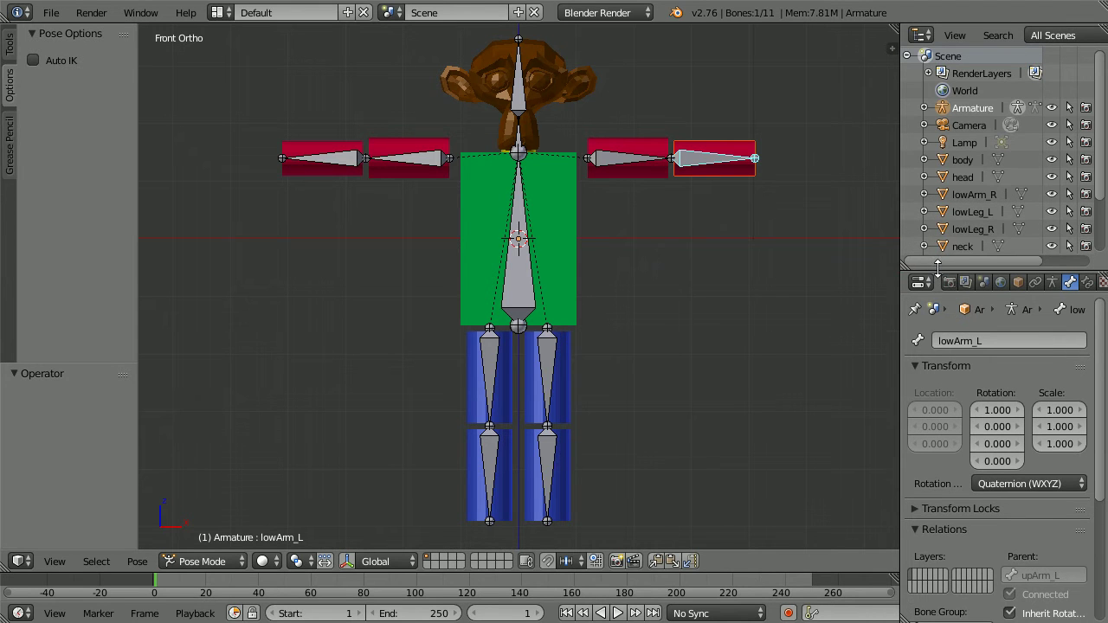
{"action": "left_click", "coordinate": [964, 194]}
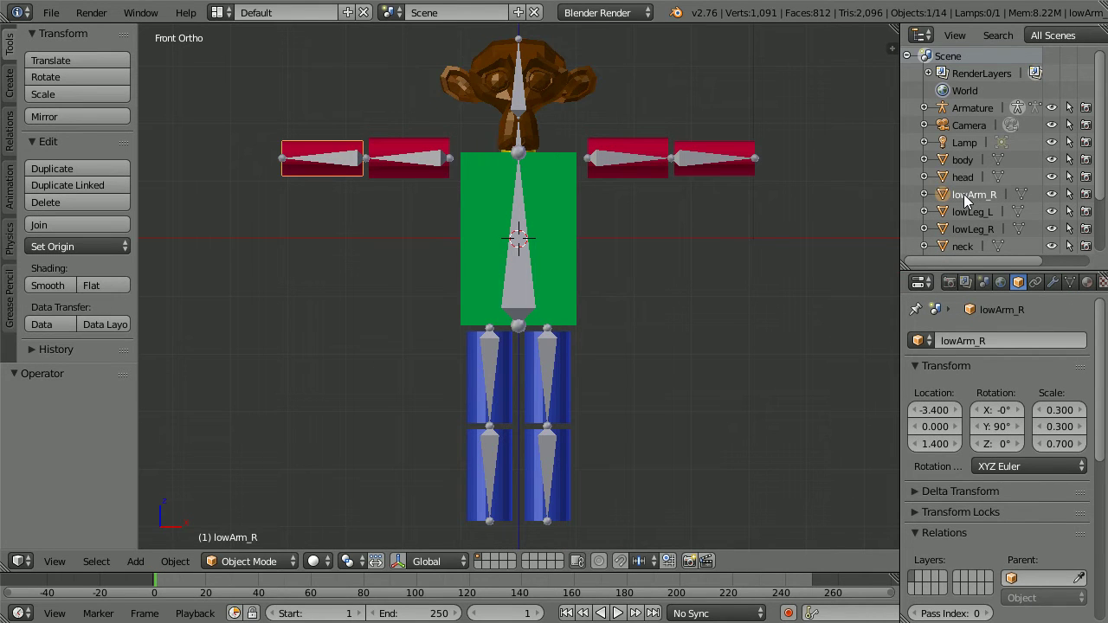
{"action": "left_click", "coordinate": [962, 160]}
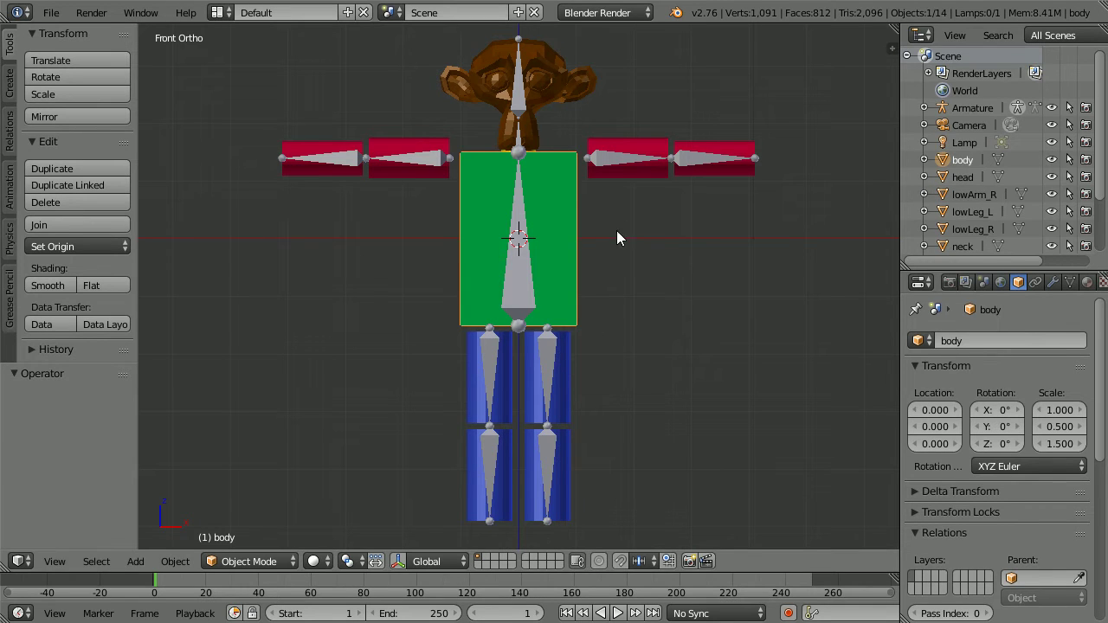
{"action": "right_click", "coordinate": [516, 278]}
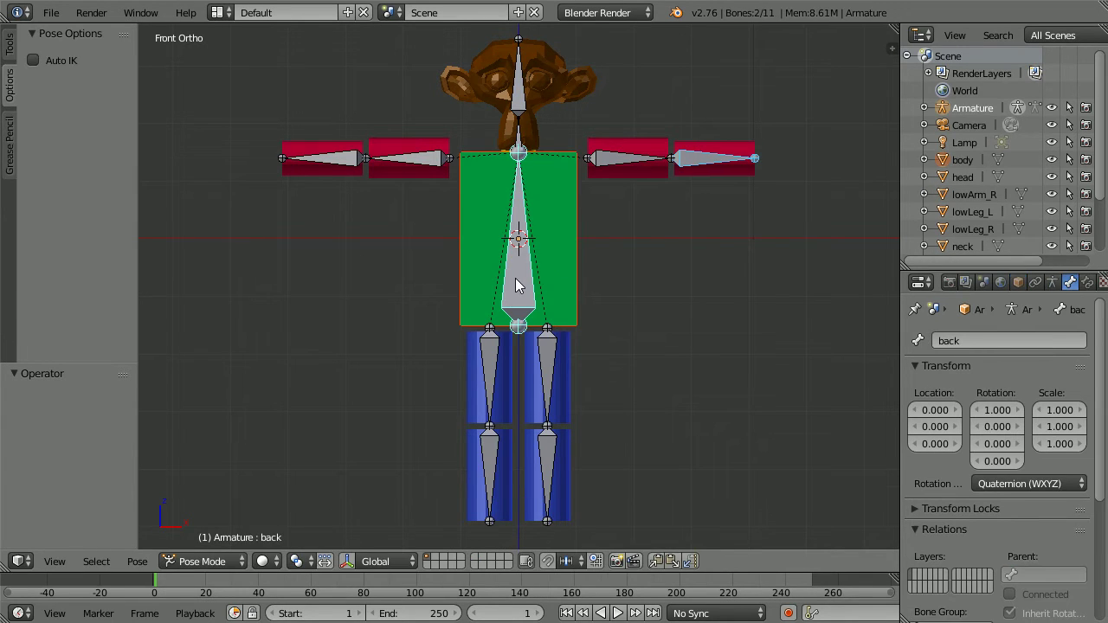
{"action": "key", "text": "ctrl+p"}
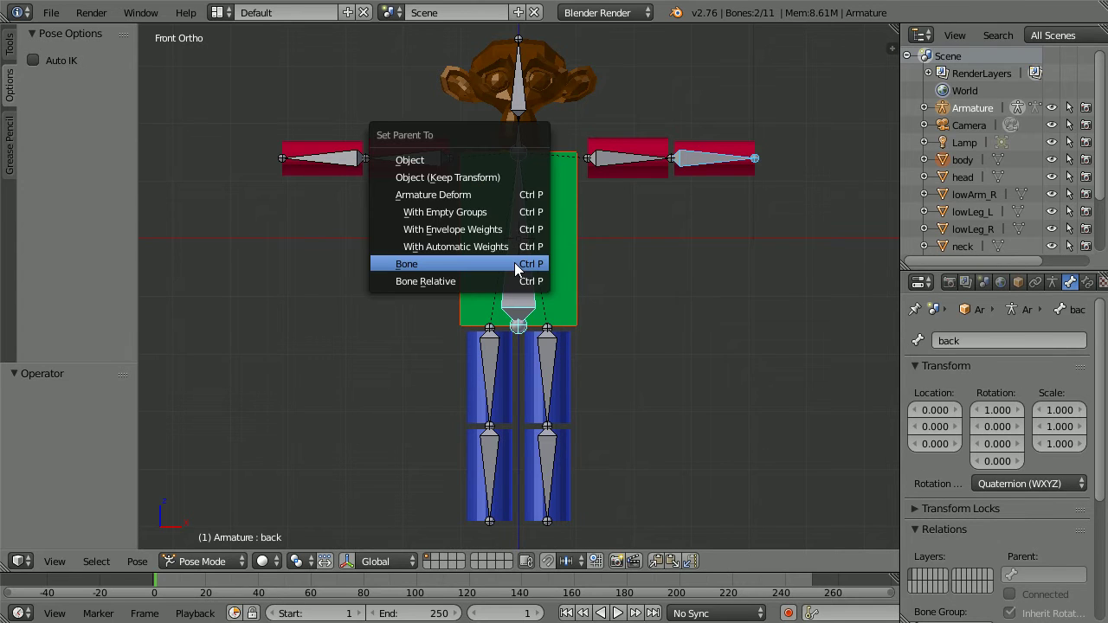
{"action": "left_click", "coordinate": [514, 262]}
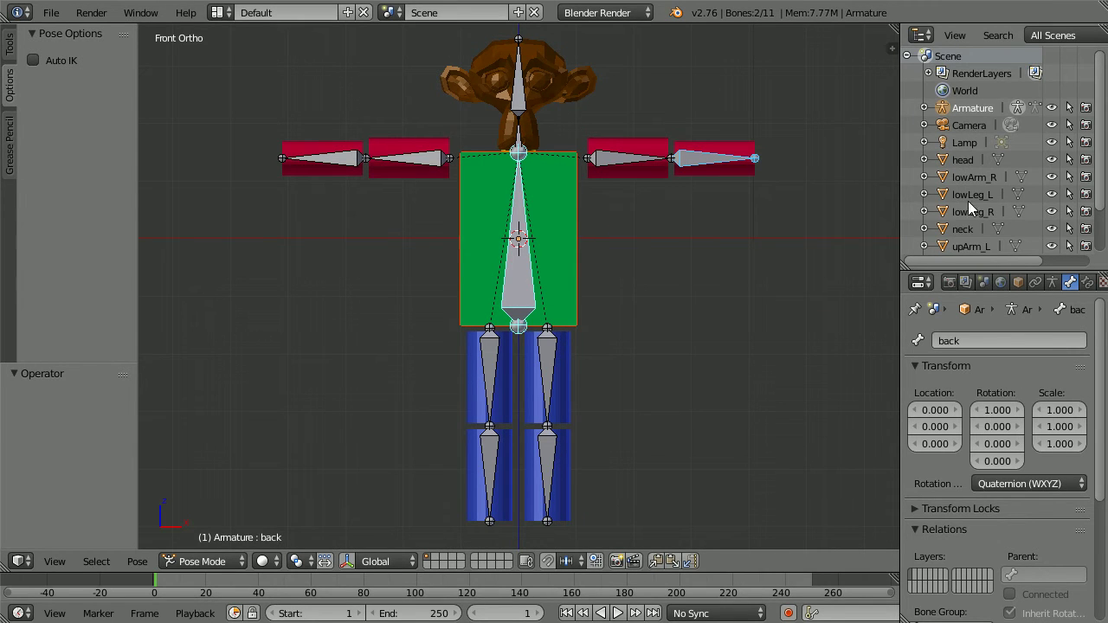
{"action": "left_click", "coordinate": [924, 108]}
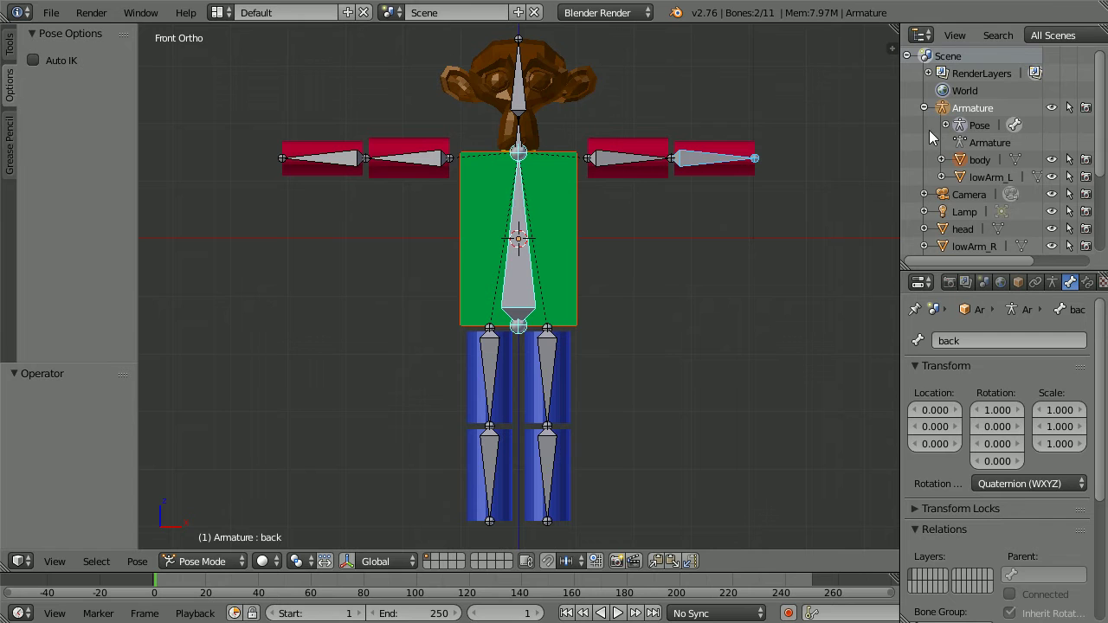
{"action": "left_click", "coordinate": [983, 163]}
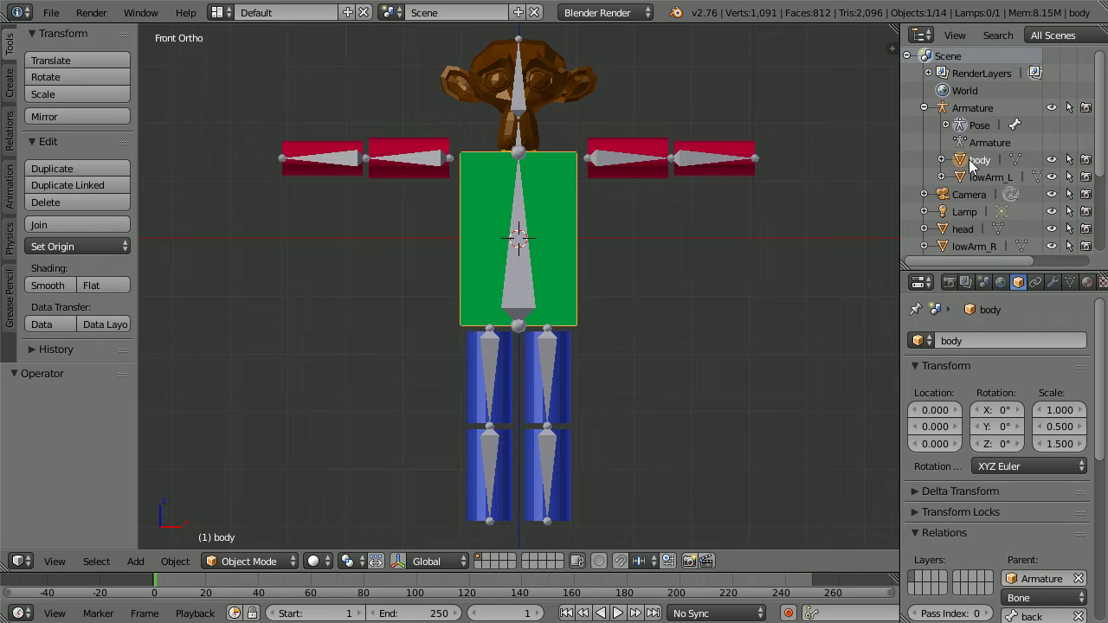
Parent the neck mesh to the armature's neck bone with Ctrl+P > Bone
{"action": "left_click", "coordinate": [922, 108]}
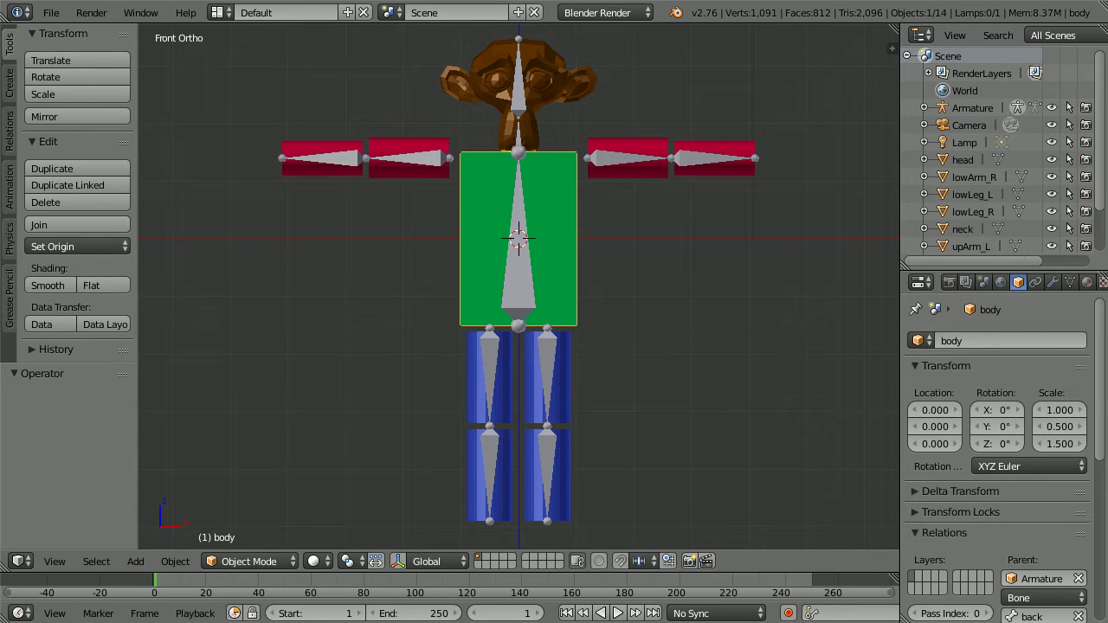
{"action": "left_click", "coordinate": [963, 231]}
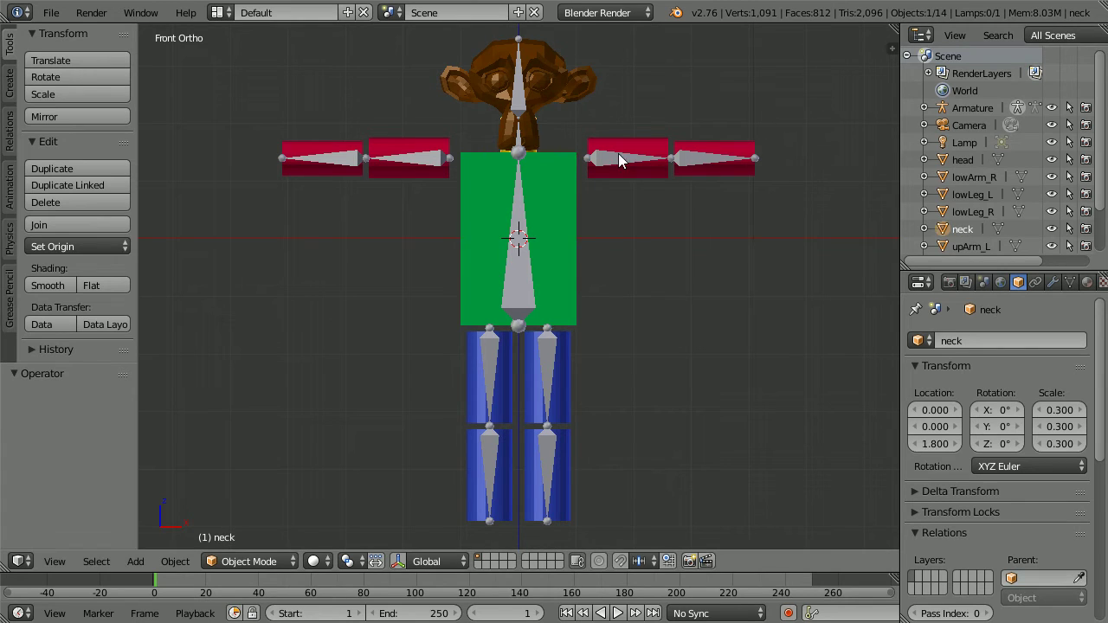
{"action": "right_click", "coordinate": [518, 147]}
{"action": "key", "text": "ctrl+Tab"}
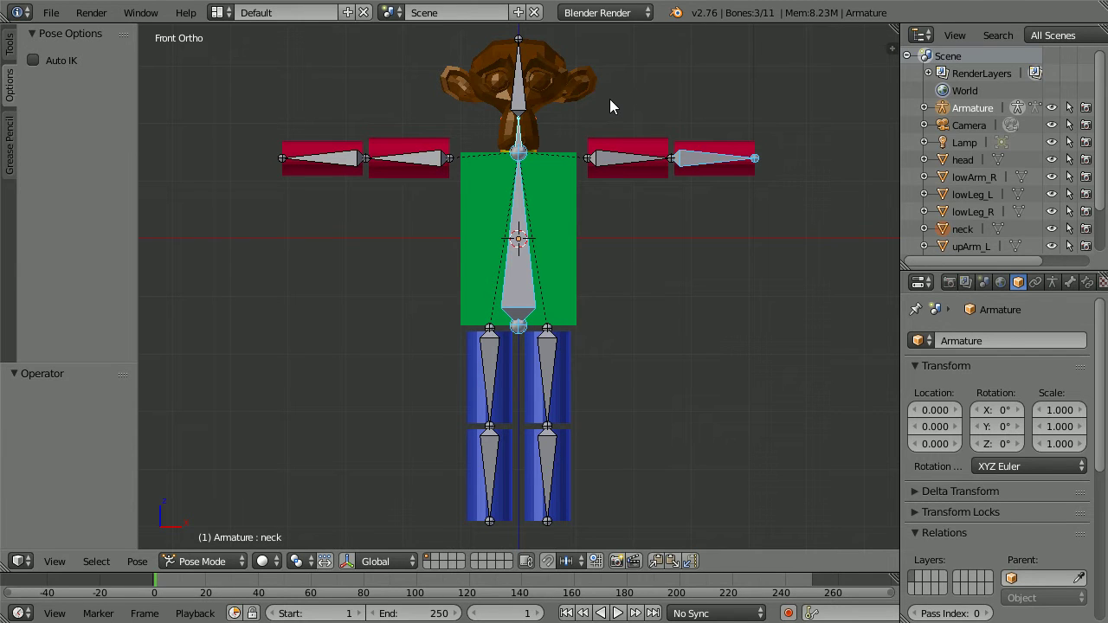
{"action": "key", "text": "ctrl+p"}
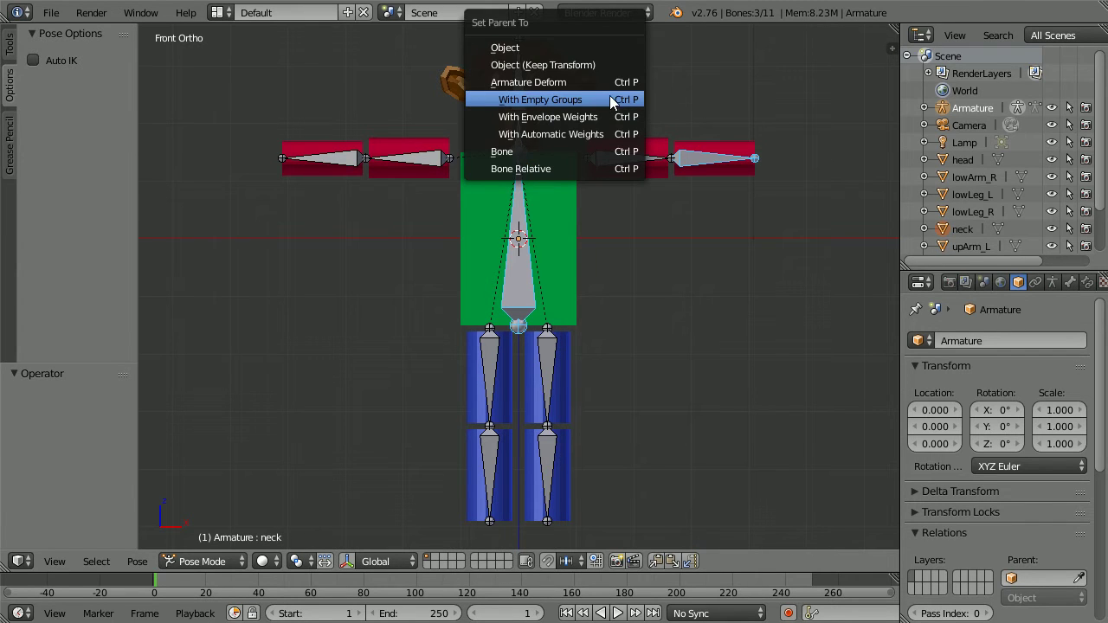
{"action": "left_click", "coordinate": [520, 151]}
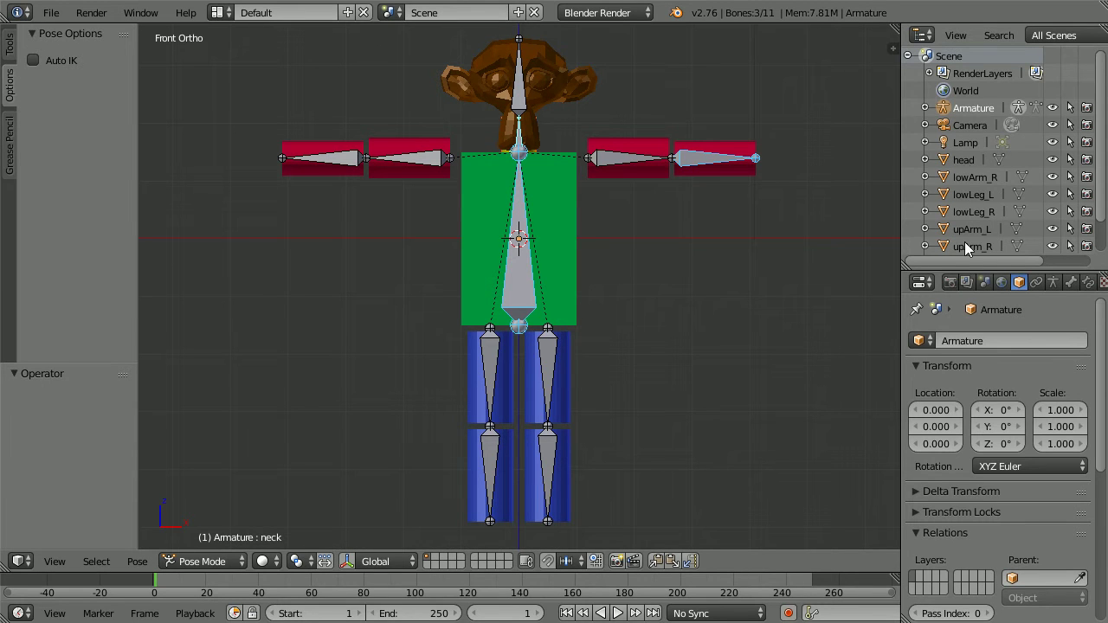
{"action": "left_click", "coordinate": [964, 161]}
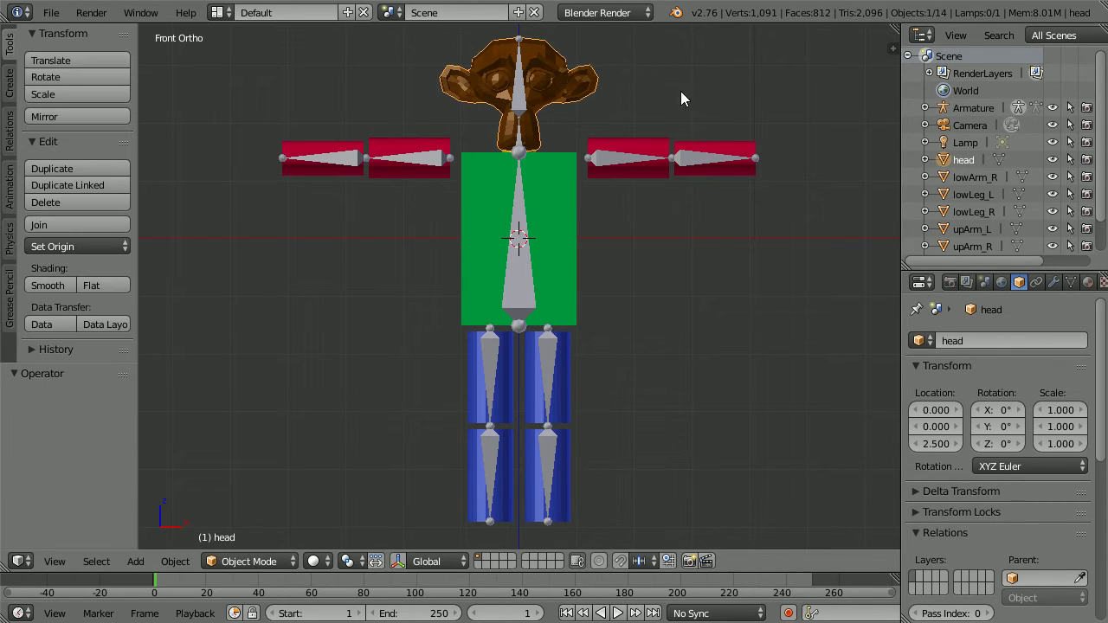
Parent the head mesh to the head bone
{"action": "right_click", "coordinate": [521, 100]}
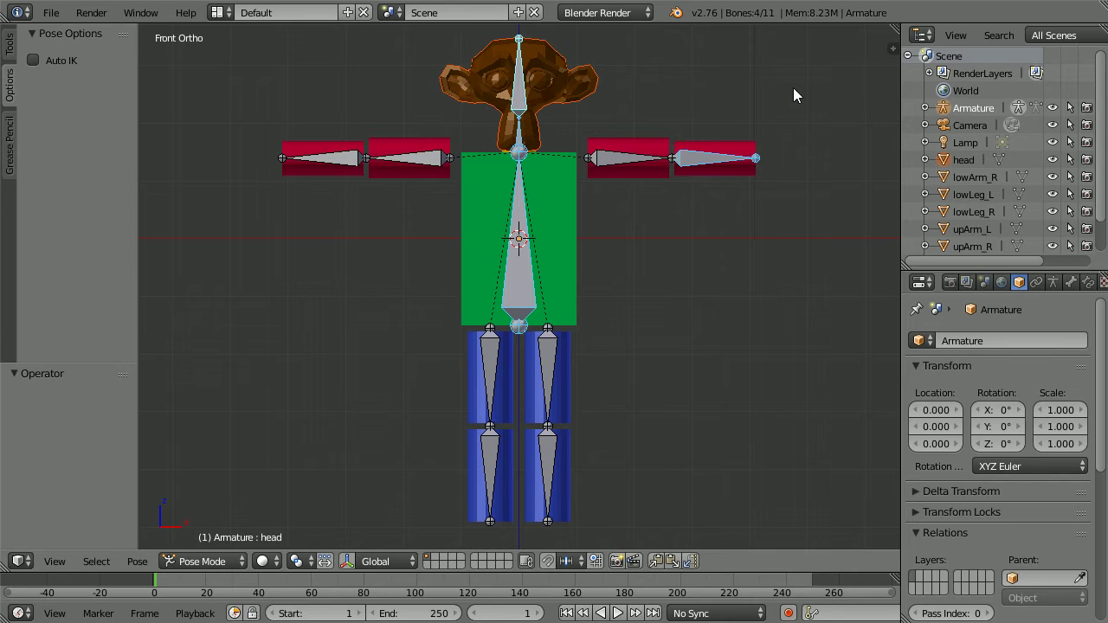
{"action": "key", "text": "ctrl+p"}
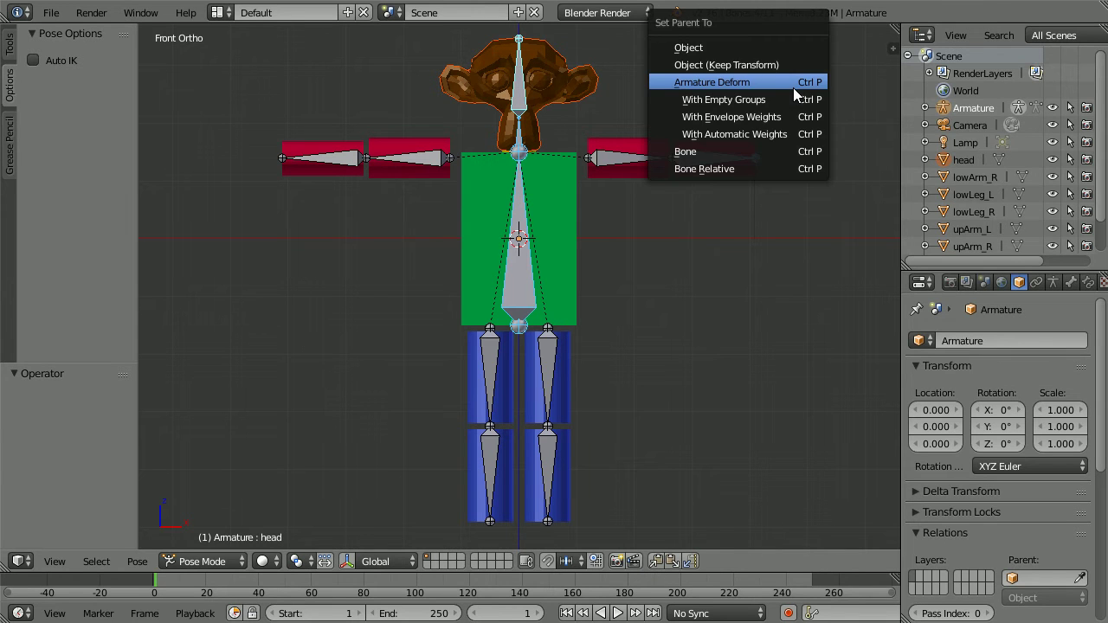
{"action": "left_click", "coordinate": [727, 152]}
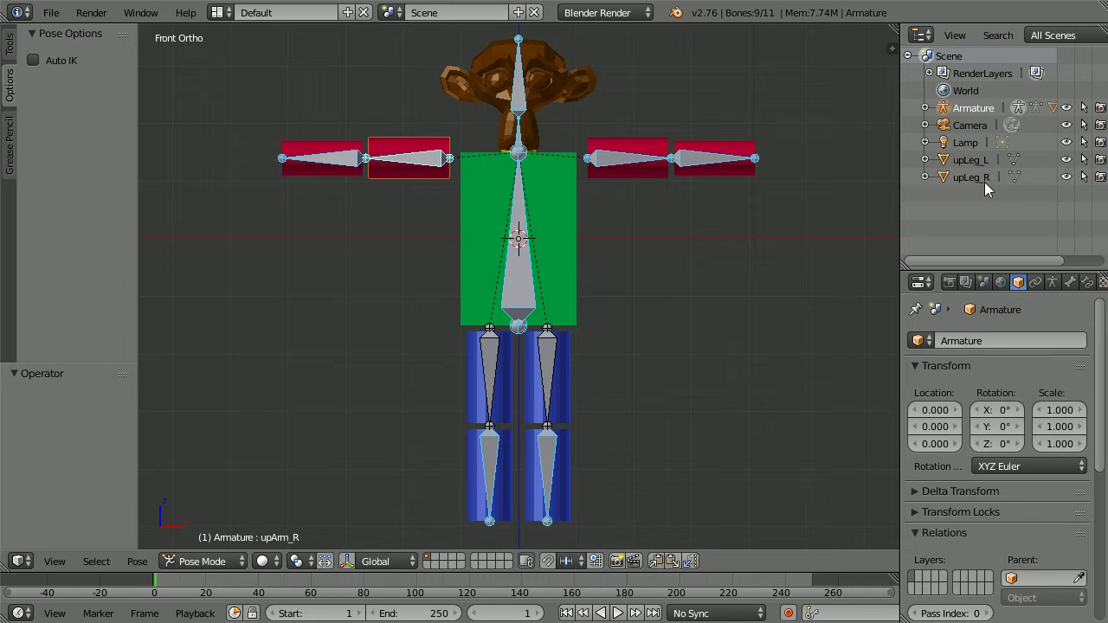
Parent upLeg_L and upLeg_R meshes to their matching upper leg bones
{"action": "left_click", "coordinate": [969, 161]}
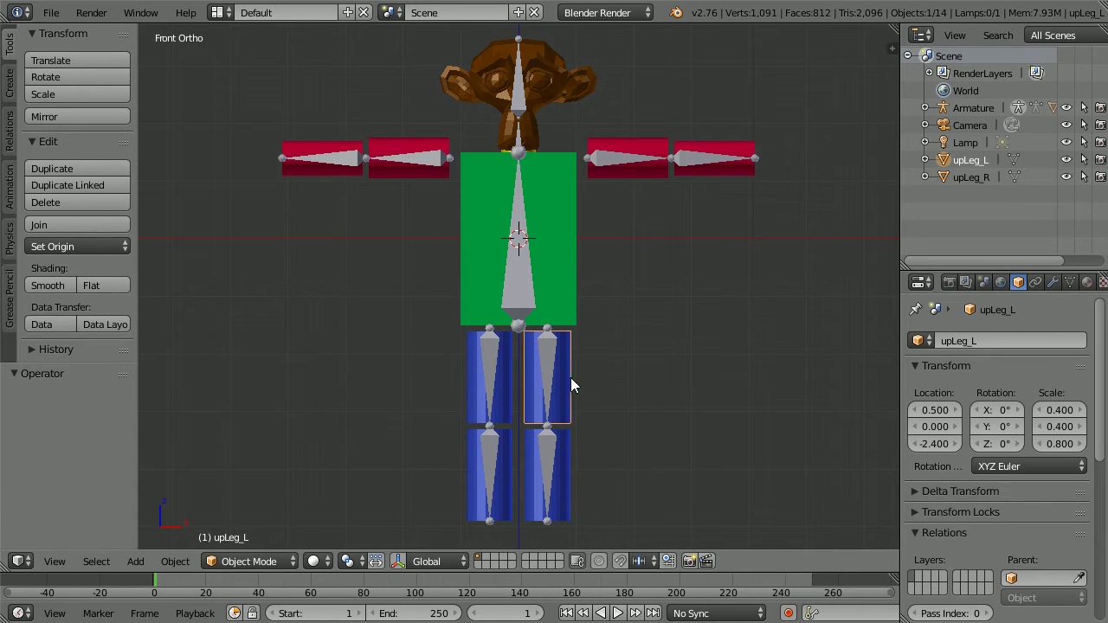
{"action": "right_click", "coordinate": [545, 371], "text": "shift"}
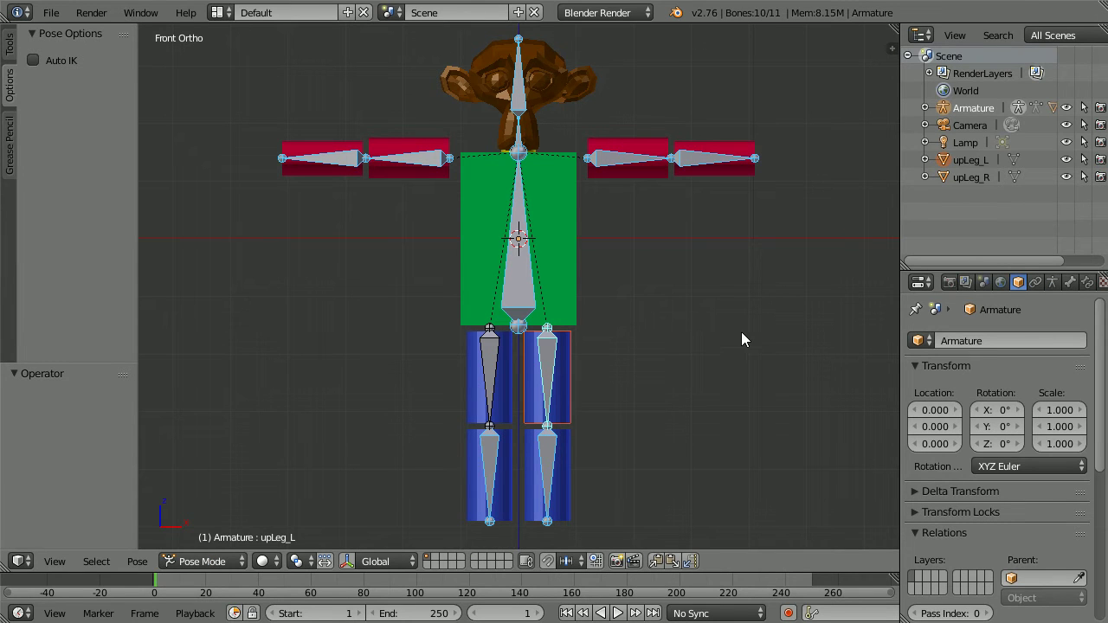
{"action": "key", "text": "ctrl+p"}
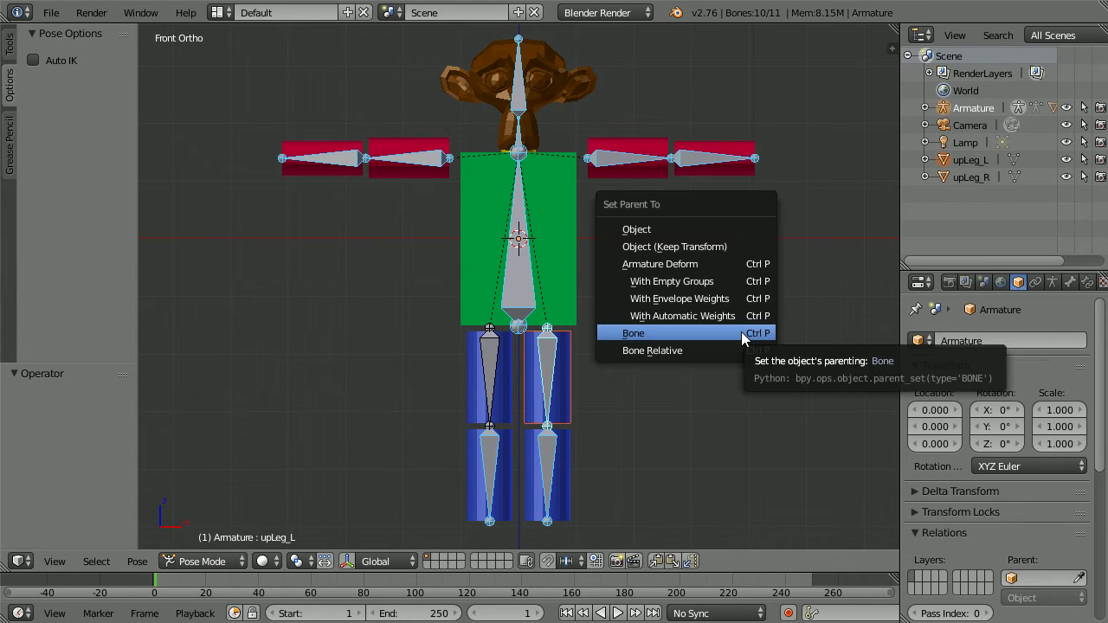
{"action": "left_click", "coordinate": [741, 334]}
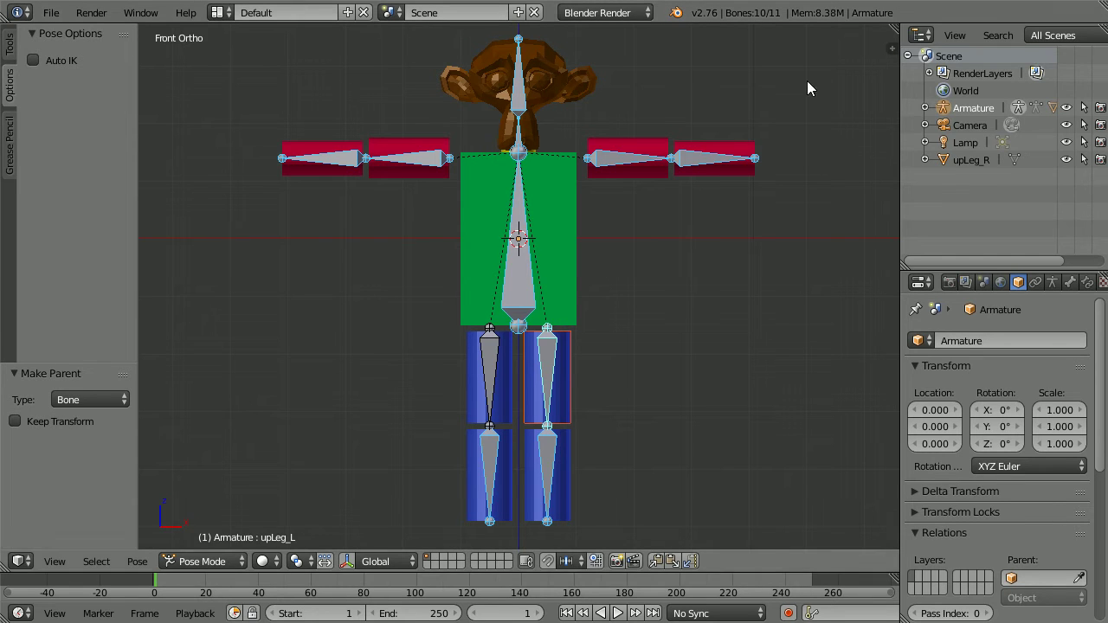
{"action": "left_click", "coordinate": [966, 159]}
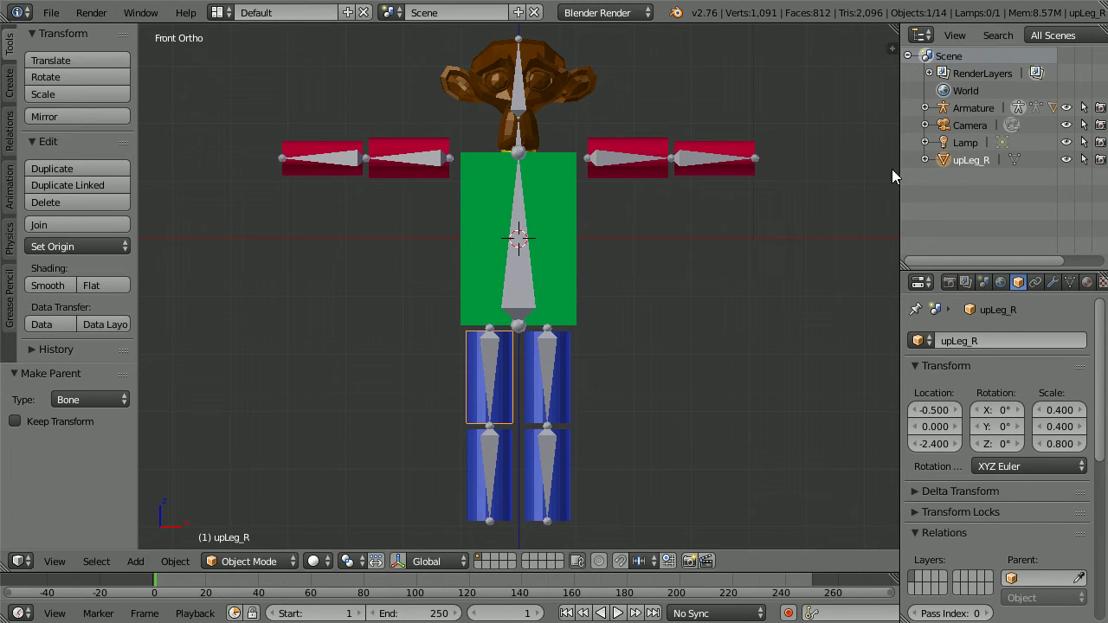
{"action": "right_click", "coordinate": [492, 364], "text": "shift"}
{"action": "key", "text": "ctrl+Tab"}
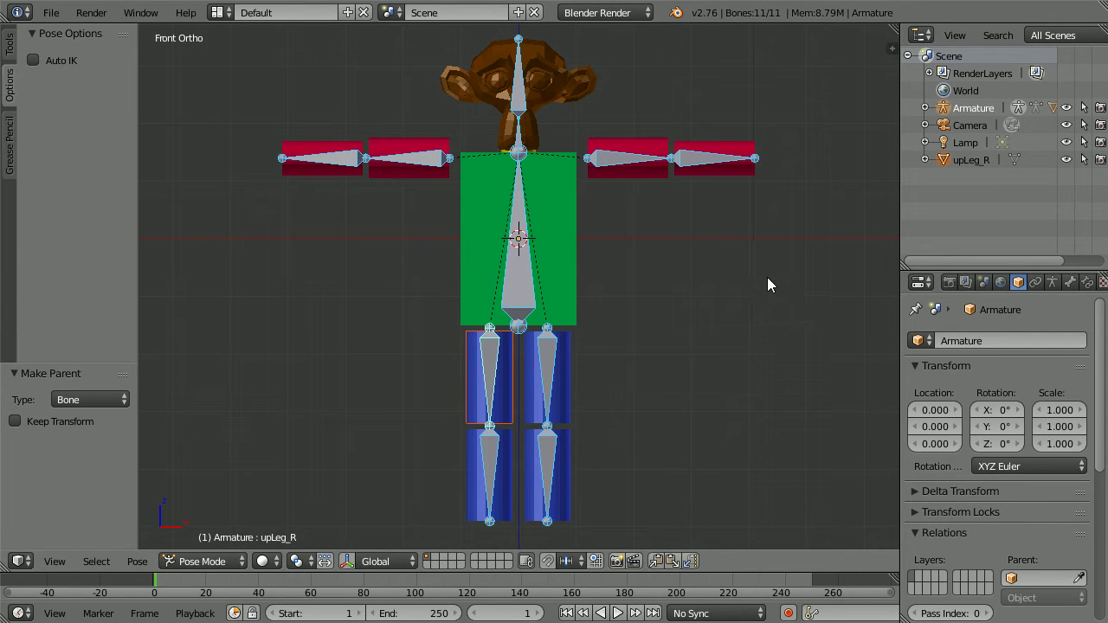
{"action": "key", "text": "ctrl+p"}
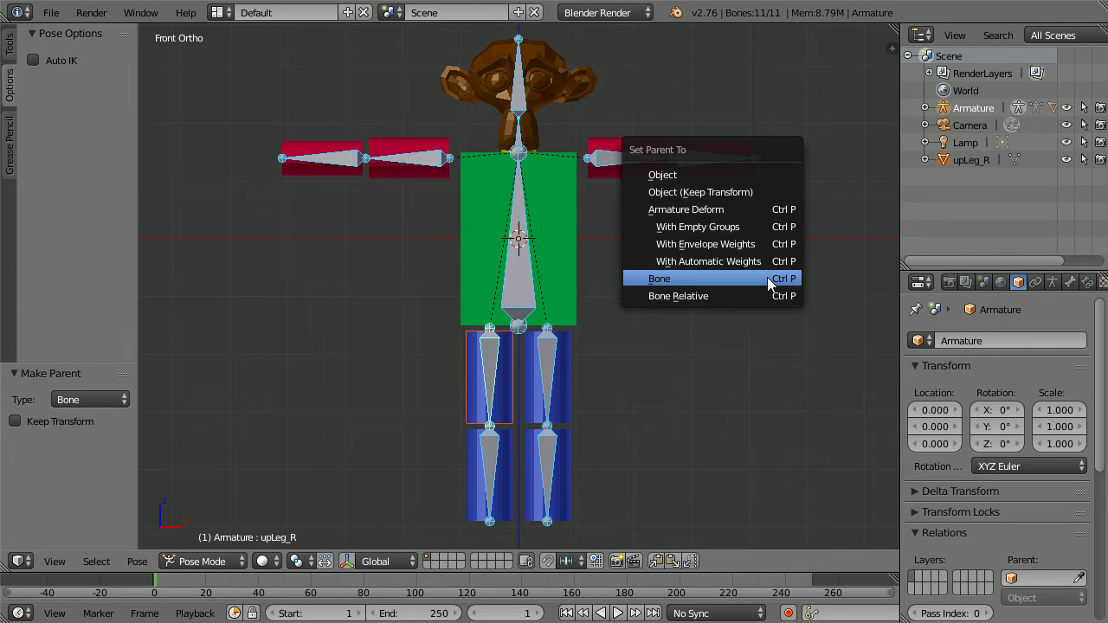
{"action": "left_click", "coordinate": [766, 278]}
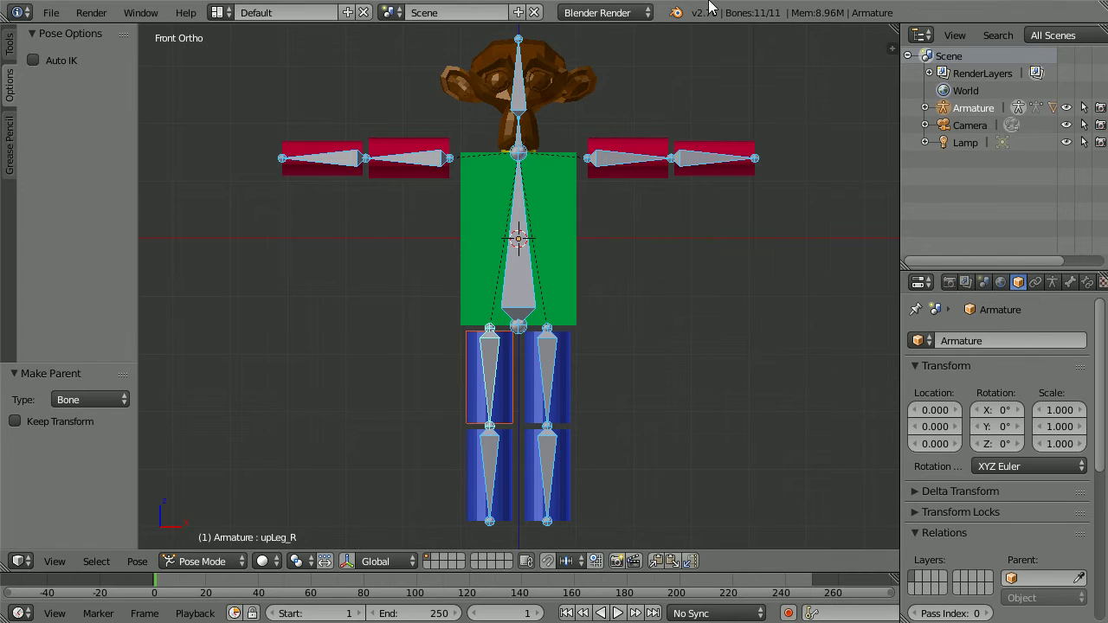
{"action": "right_click", "coordinate": [517, 279]}
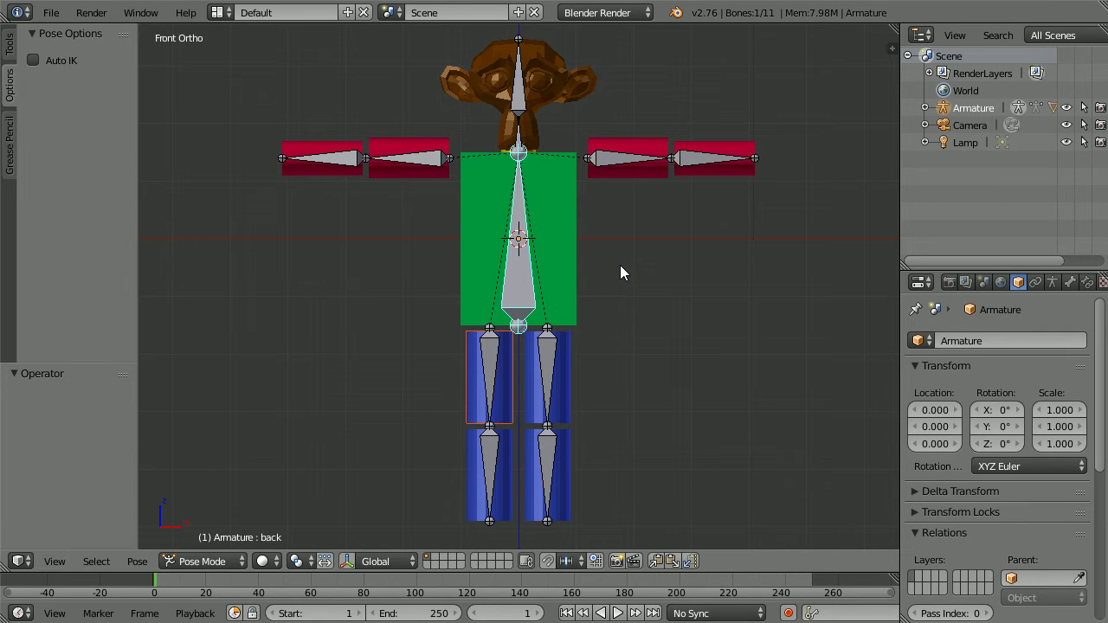
{"action": "key", "text": "g"}
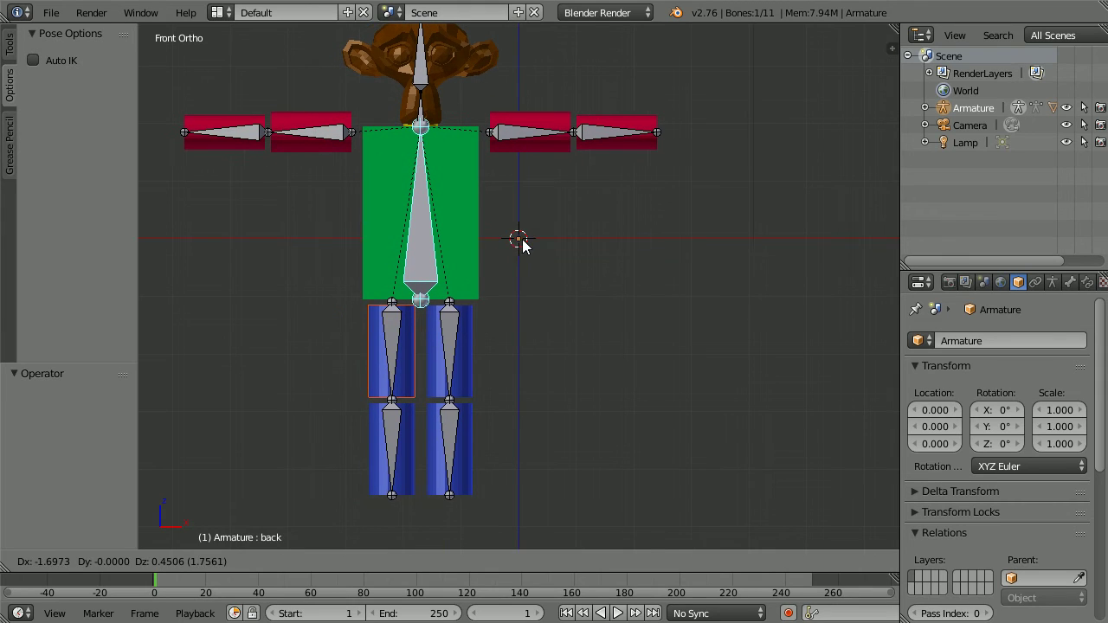
{"action": "left_click", "coordinate": [521, 242]}
{"action": "key", "text": "ctrl+z"}
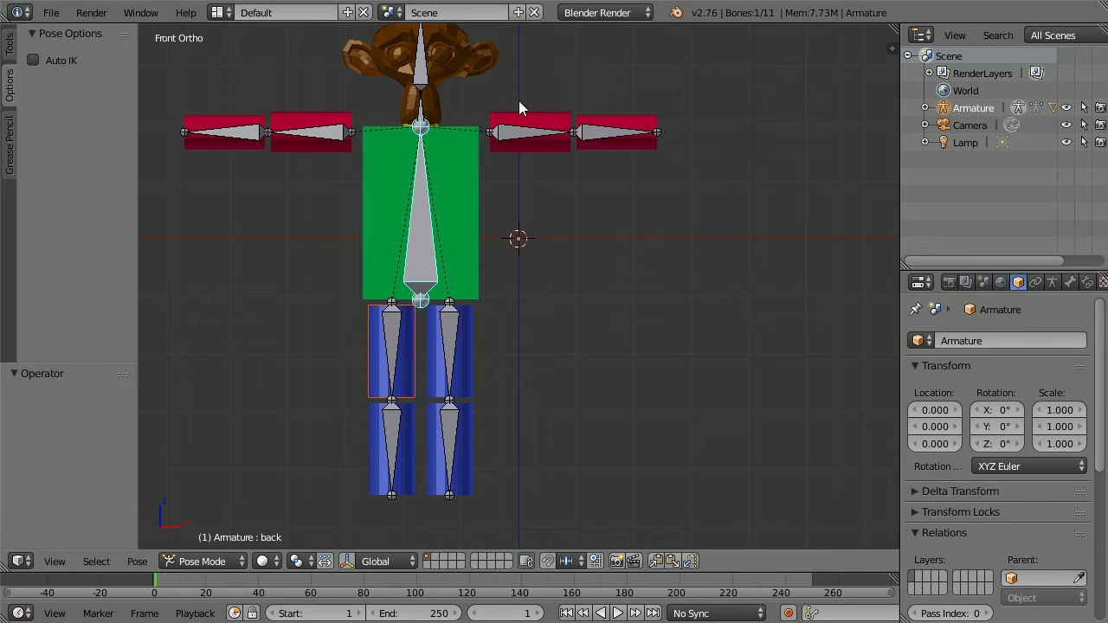
{"action": "right_click", "coordinate": [520, 135]}
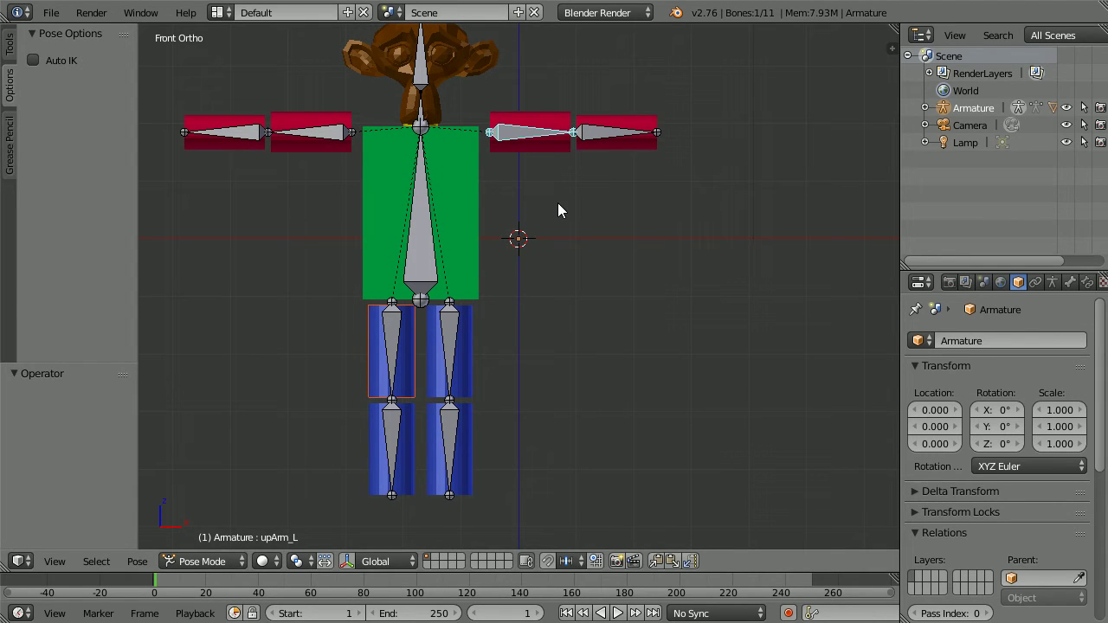
{"action": "key", "text": "g"}
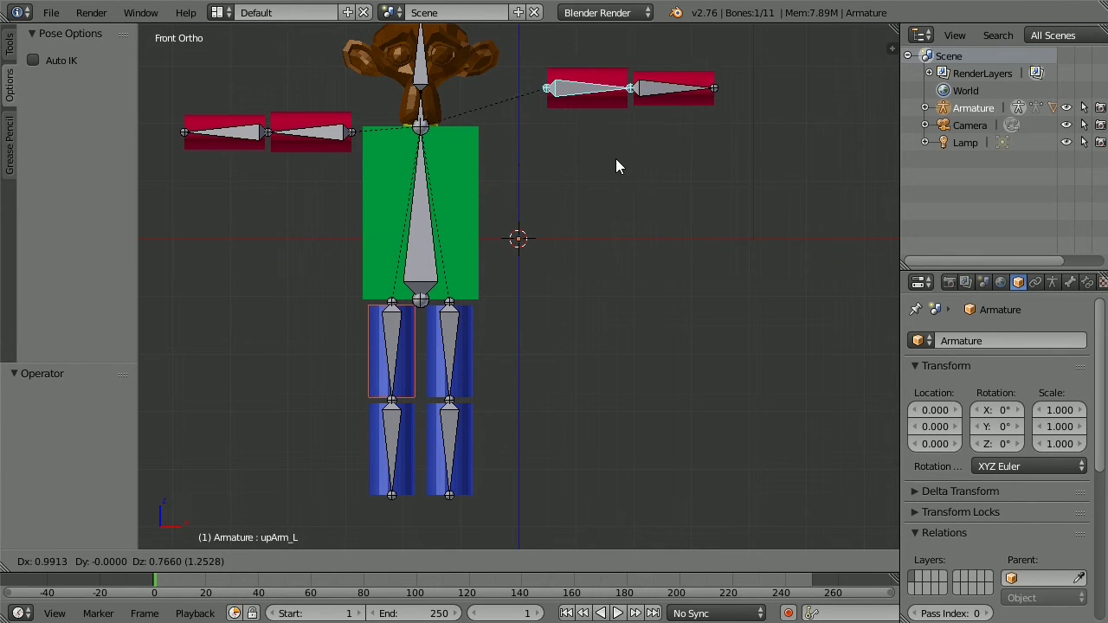
{"action": "left_click", "coordinate": [609, 242]}
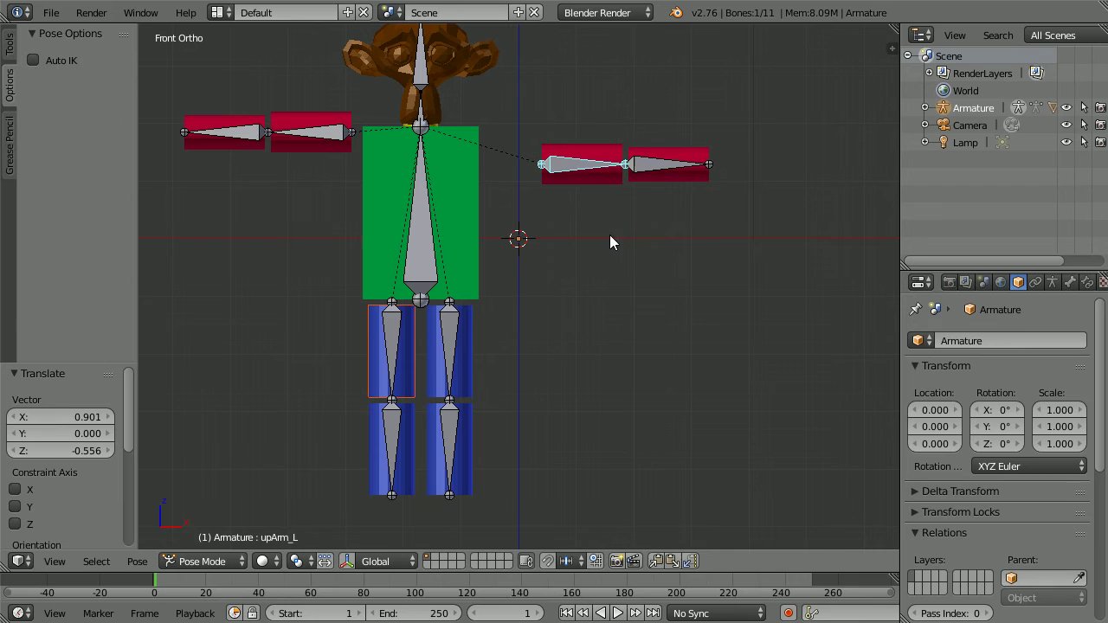
{"action": "right_click", "coordinate": [651, 165]}
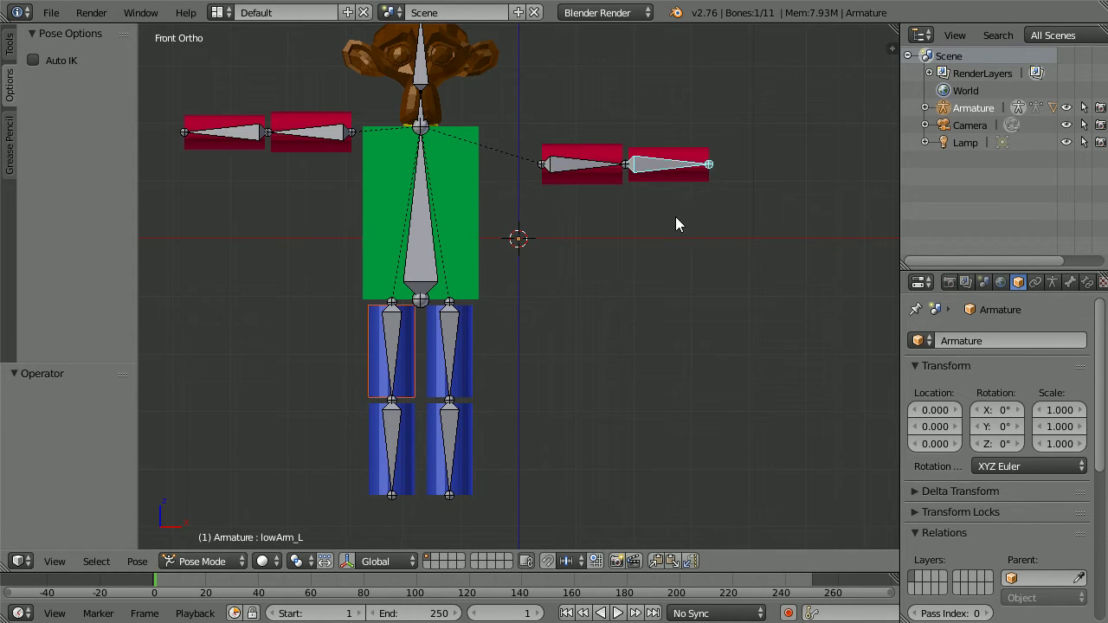
{"action": "key", "text": "r"}
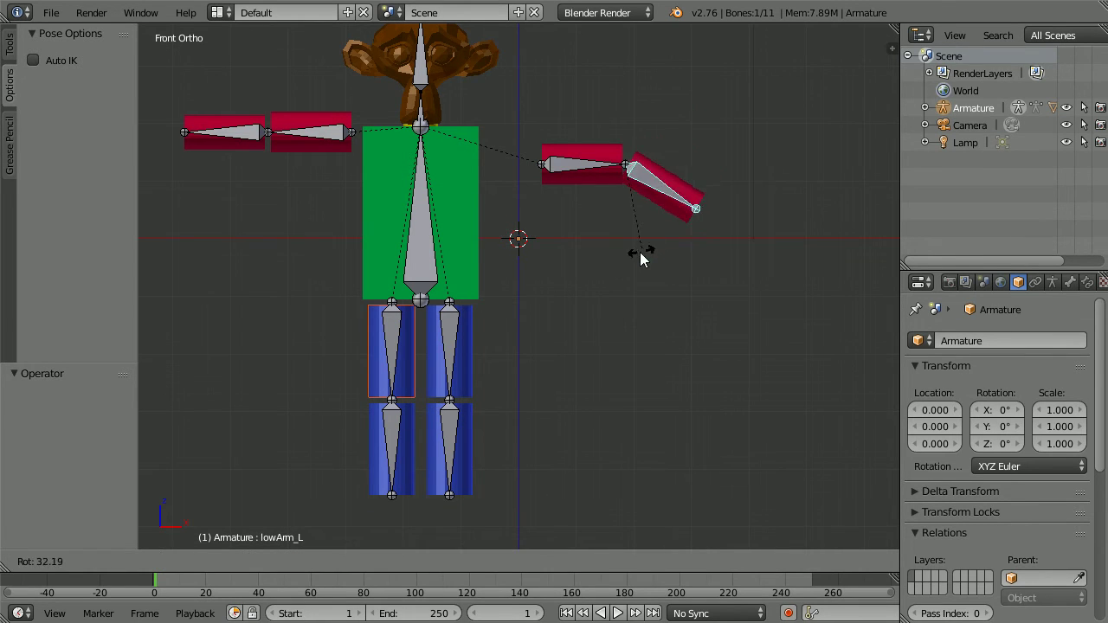
{"action": "left_click", "coordinate": [698, 179]}
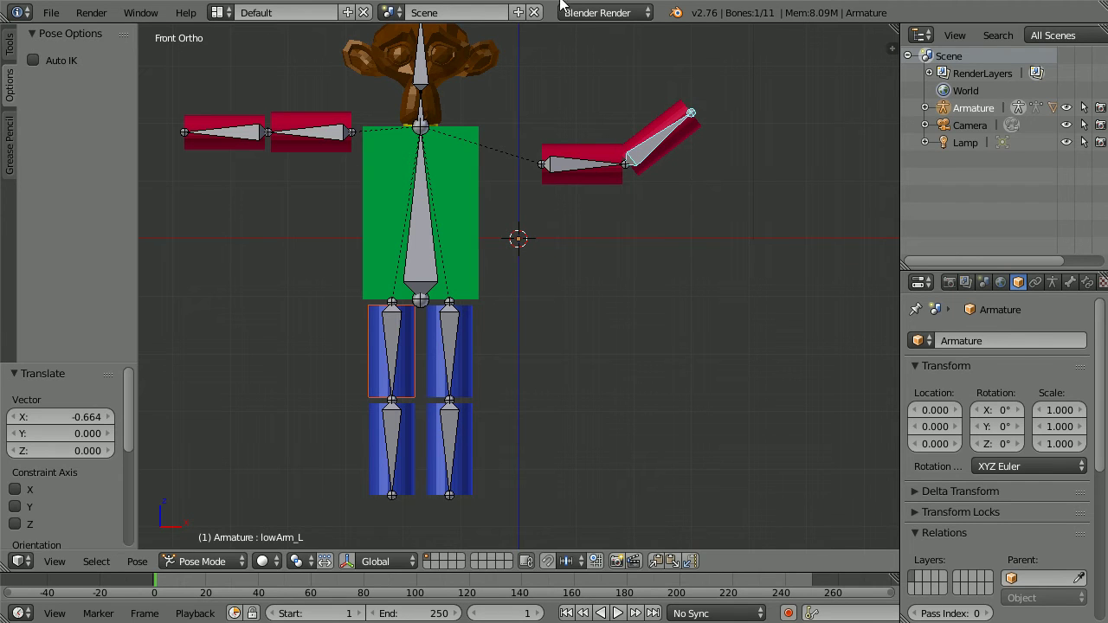
{"action": "left_click", "coordinate": [130, 561]}
{"action": "mouse_move", "coordinate": [127, 465]}
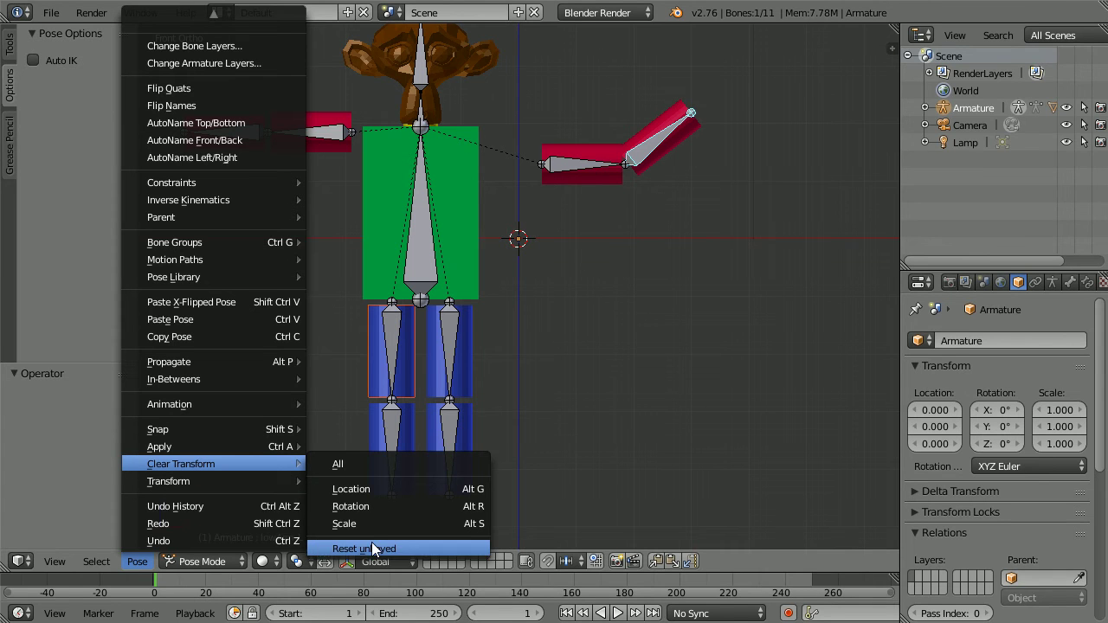
{"action": "left_click", "coordinate": [417, 555]}
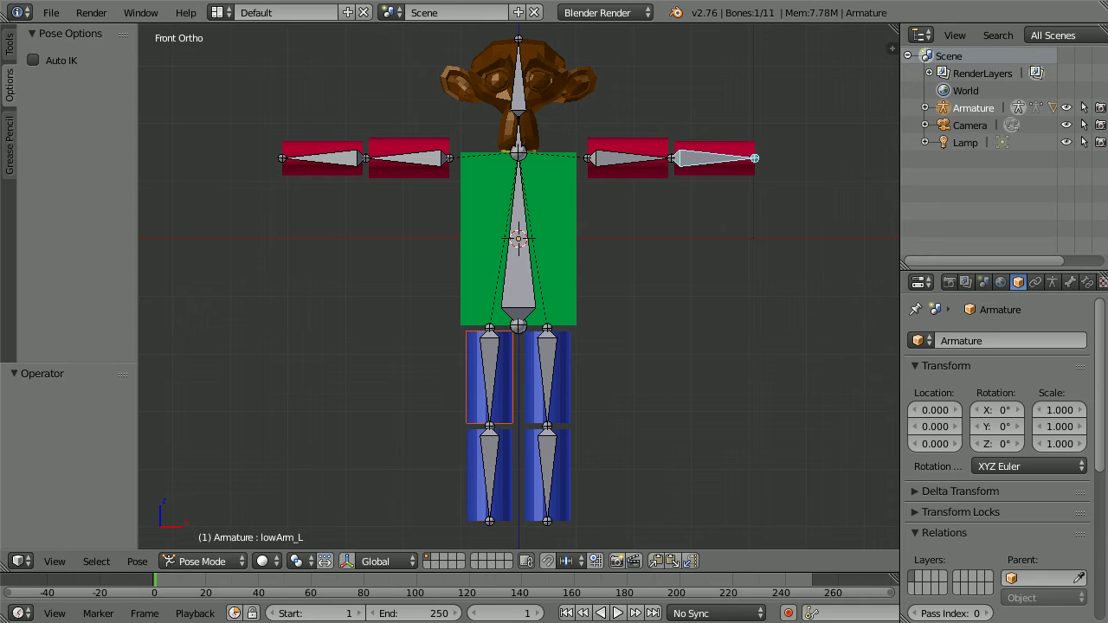
Add an Inverse Kinematics constraint to lowArm_L with a chain length of 2
{"action": "left_click", "coordinate": [1088, 283]}
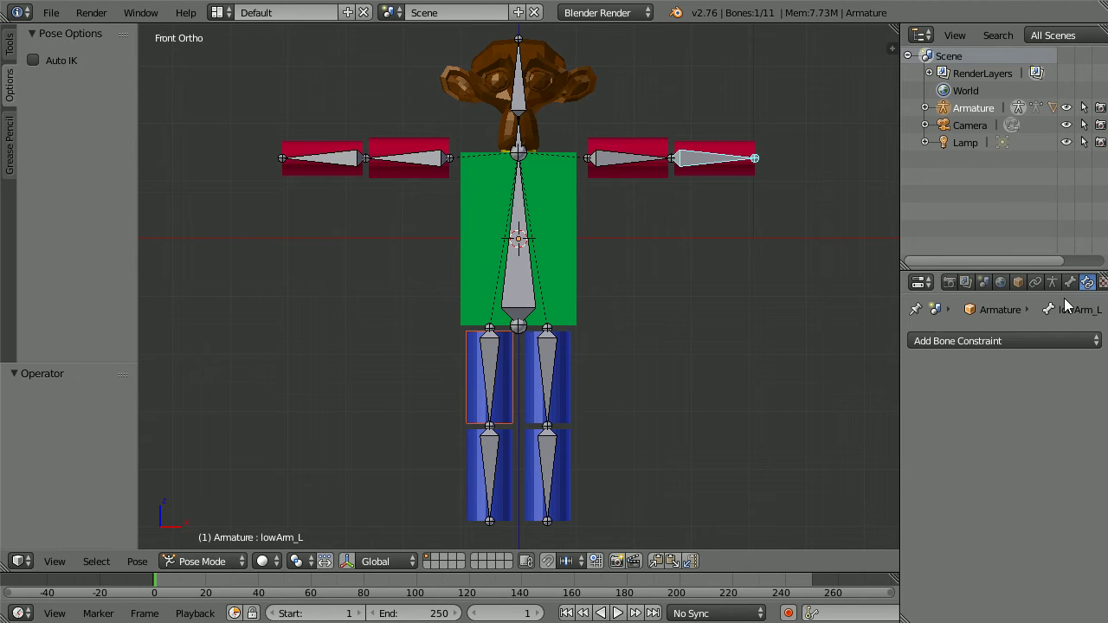
{"action": "left_click", "coordinate": [1033, 340]}
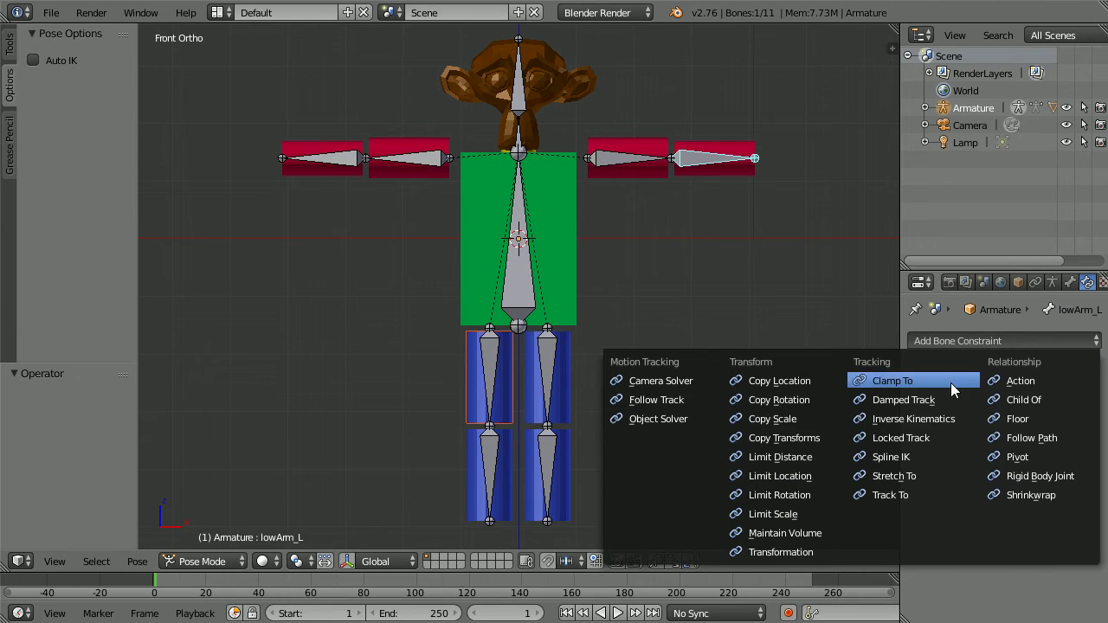
{"action": "left_click", "coordinate": [962, 420]}
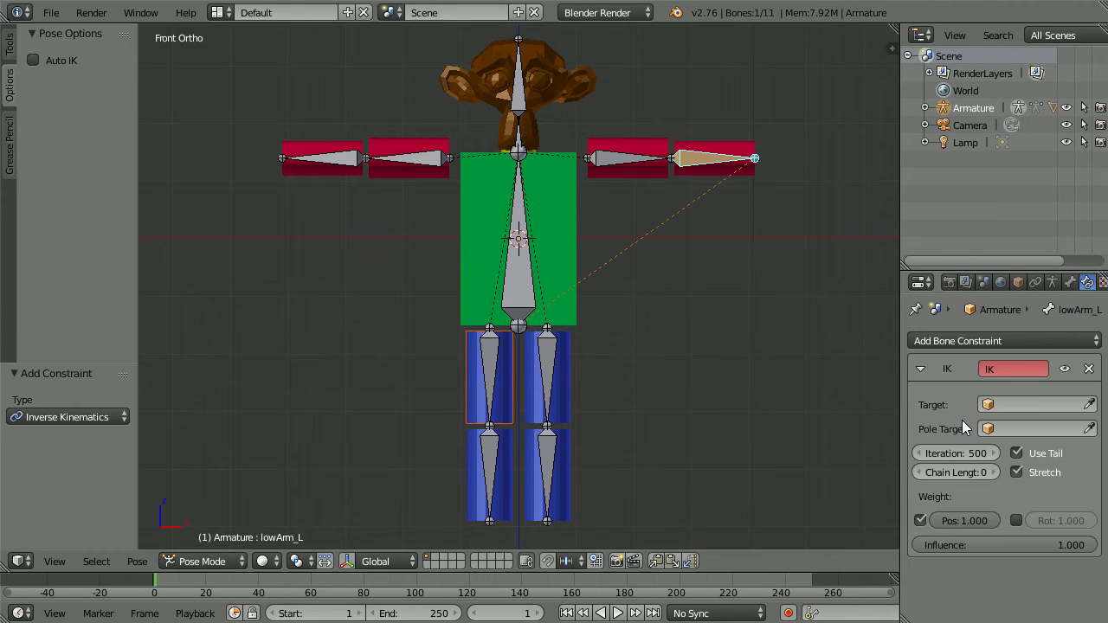
{"action": "left_click", "coordinate": [994, 473]}
{"action": "left_click", "coordinate": [994, 473]}
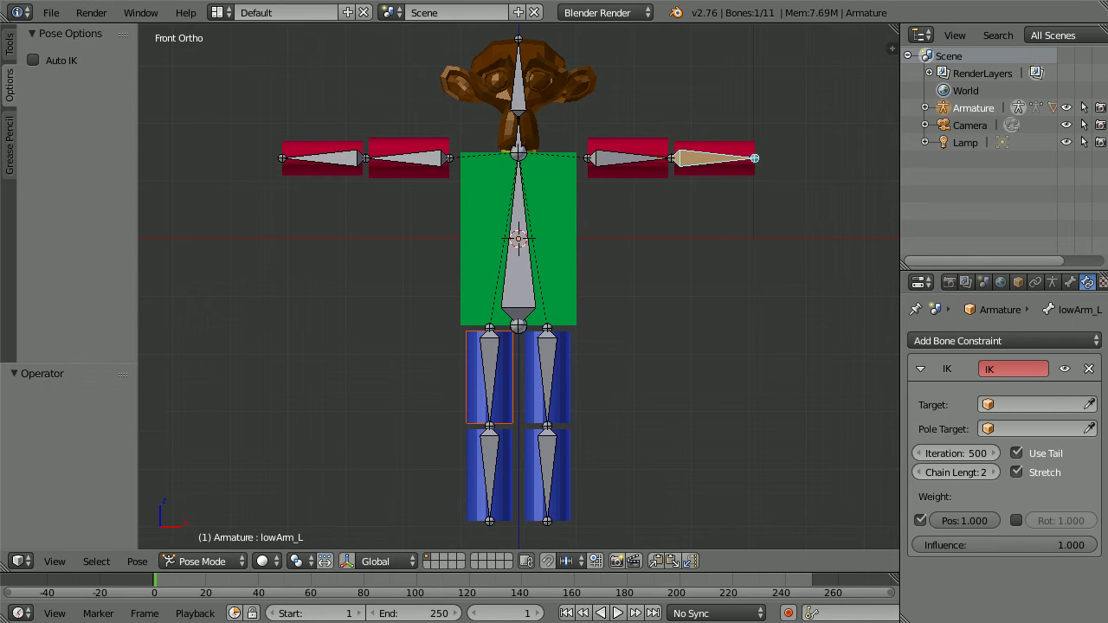
Drag the forearm tip to test the IK bend, then undo to the rest pose
{"action": "key", "text": "g"}
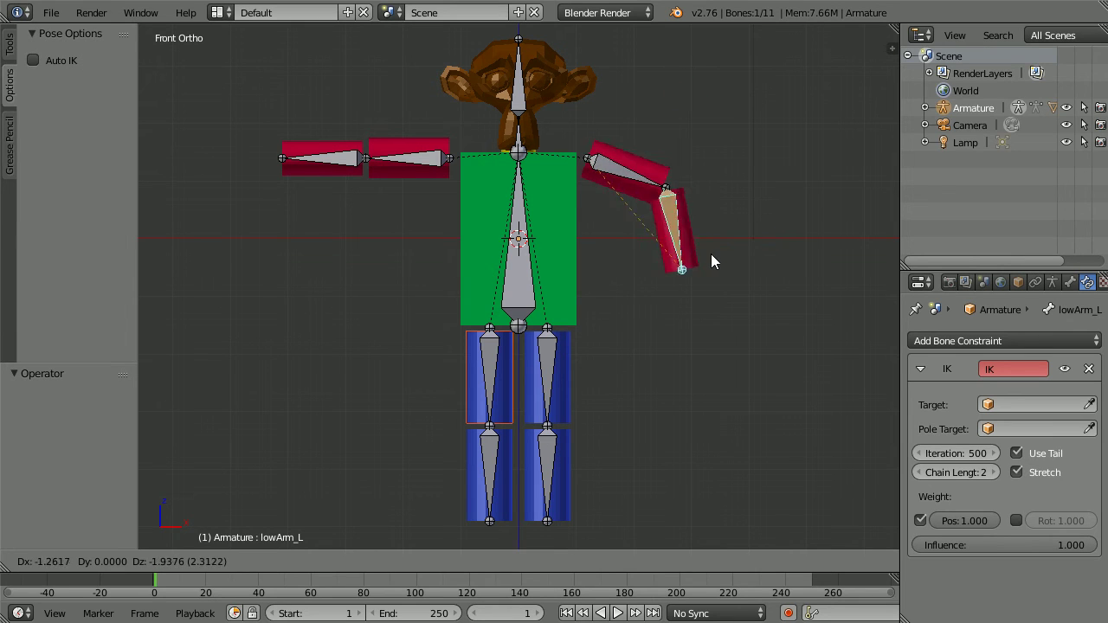
{"action": "left_click", "coordinate": [758, 74]}
{"action": "key", "text": "ctrl+z"}
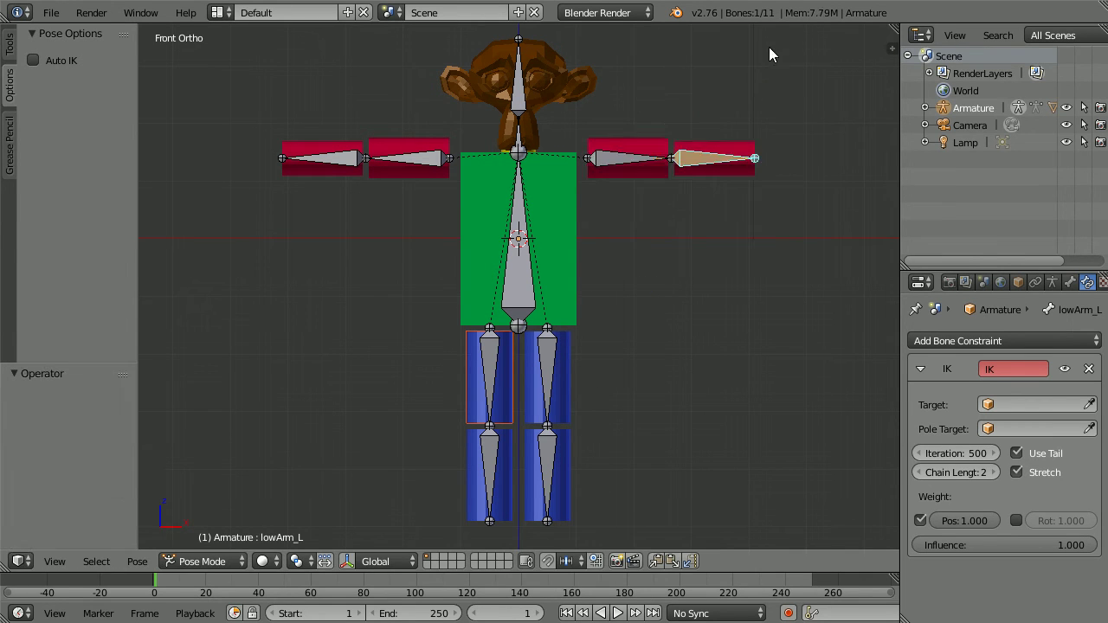
Switch the viewport to Quad View, test-drag the IK arm, then clear it back to rest
{"action": "left_click", "coordinate": [55, 562]}
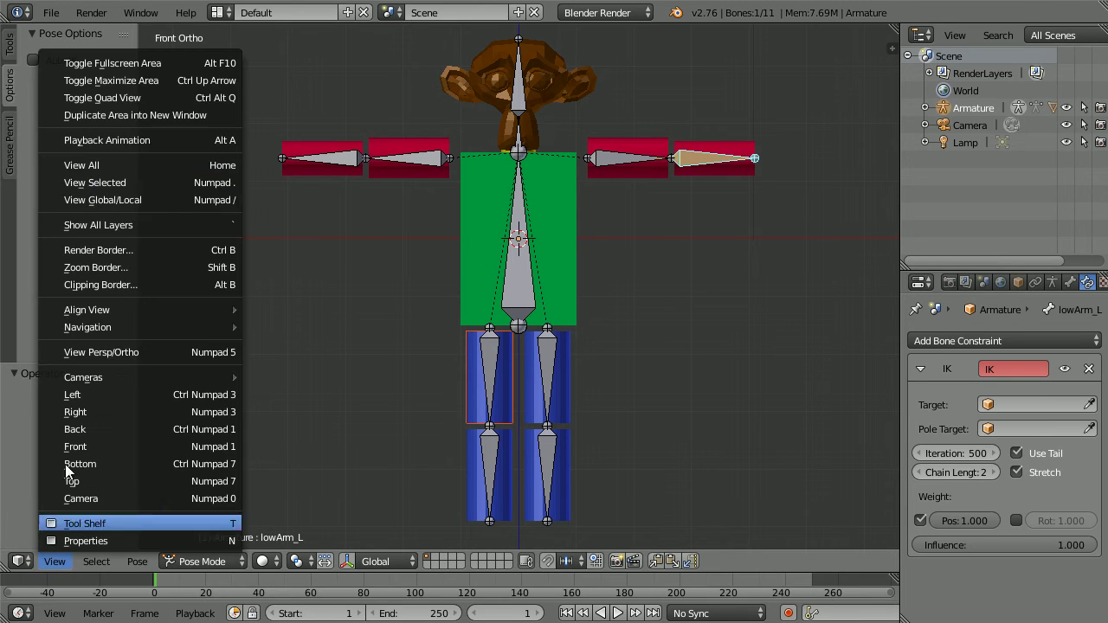
{"action": "left_click", "coordinate": [197, 97]}
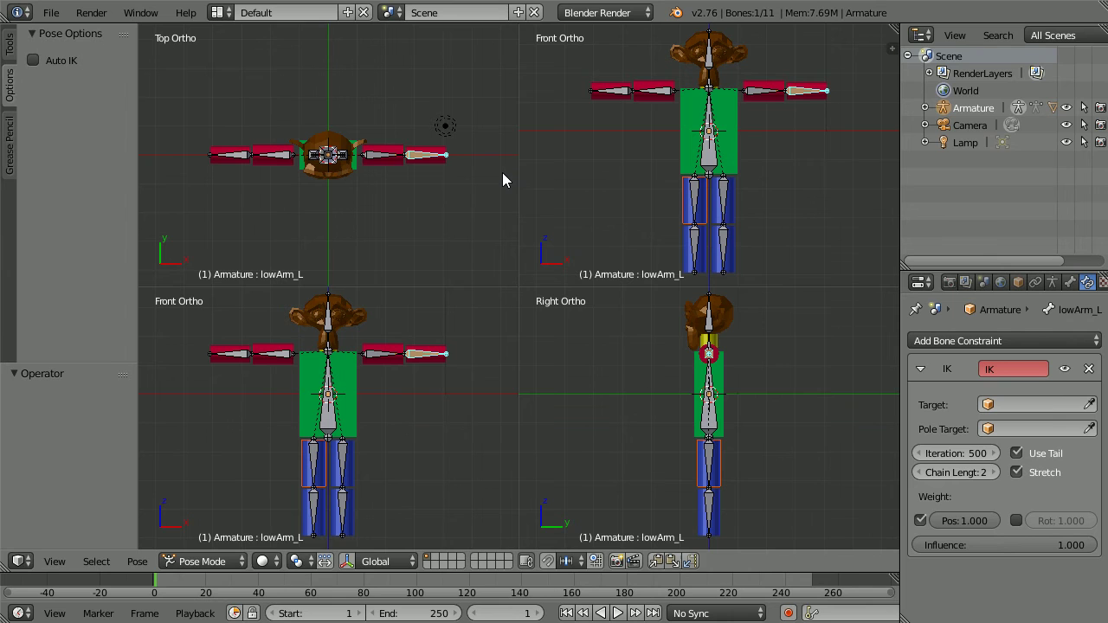
{"action": "key", "text": "g"}
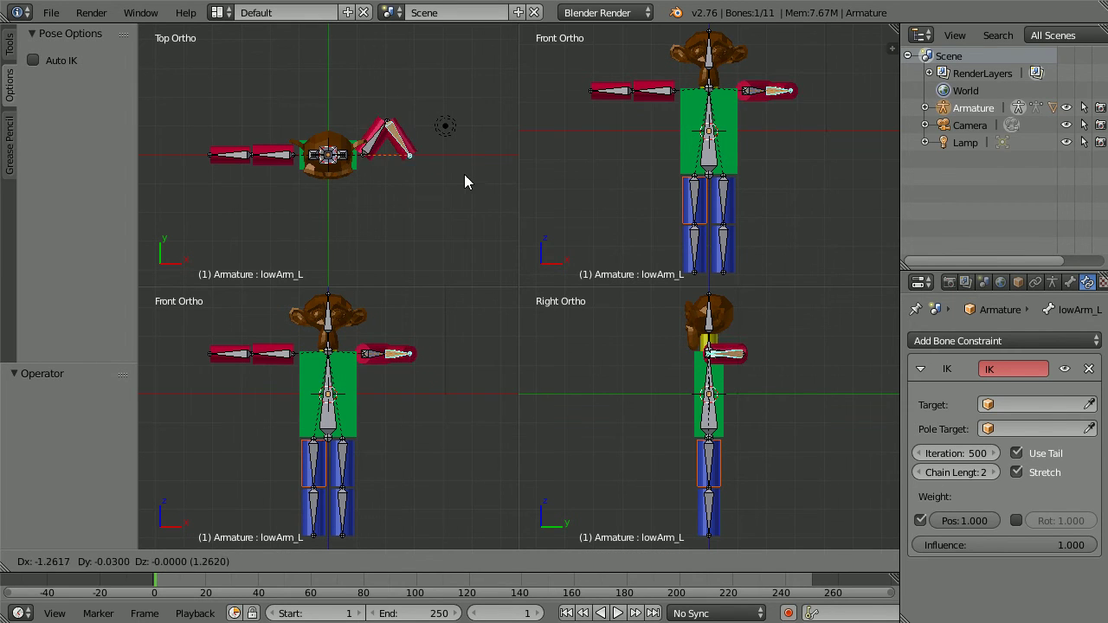
{"action": "left_click", "coordinate": [459, 229]}
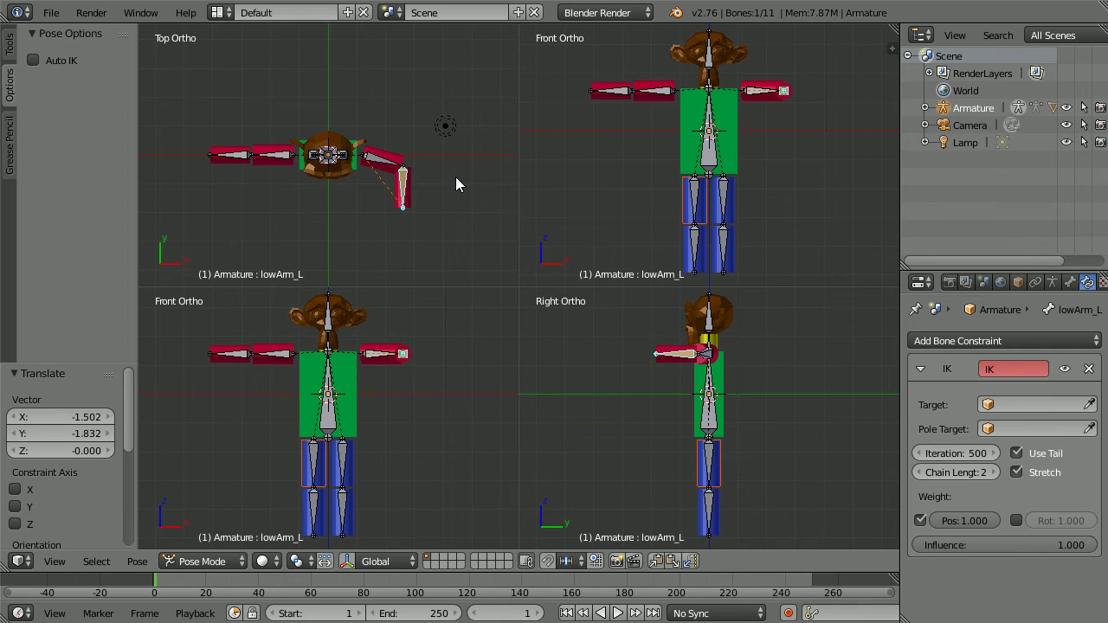
{"action": "key", "text": "alt+g"}
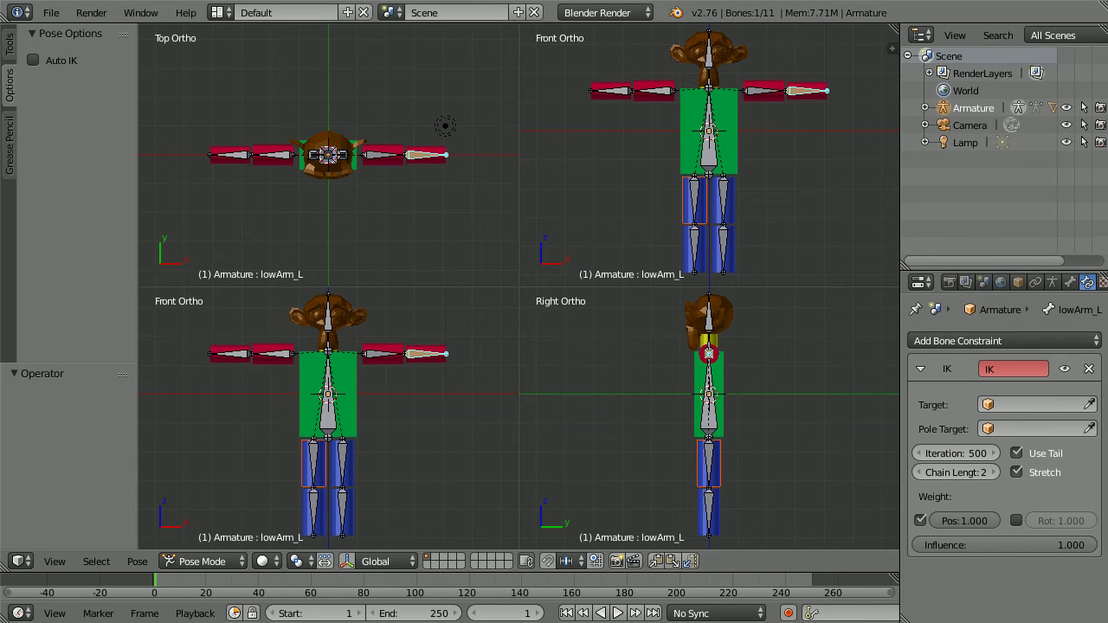
In lowArm_L's Bone IK settings, lock X rotation and limit Z with a 0° maximum
{"action": "left_click", "coordinate": [1069, 283]}
{"action": "scroll", "coordinate": [1093, 381], "scroll_direction": "down", "scroll_amount": 5}
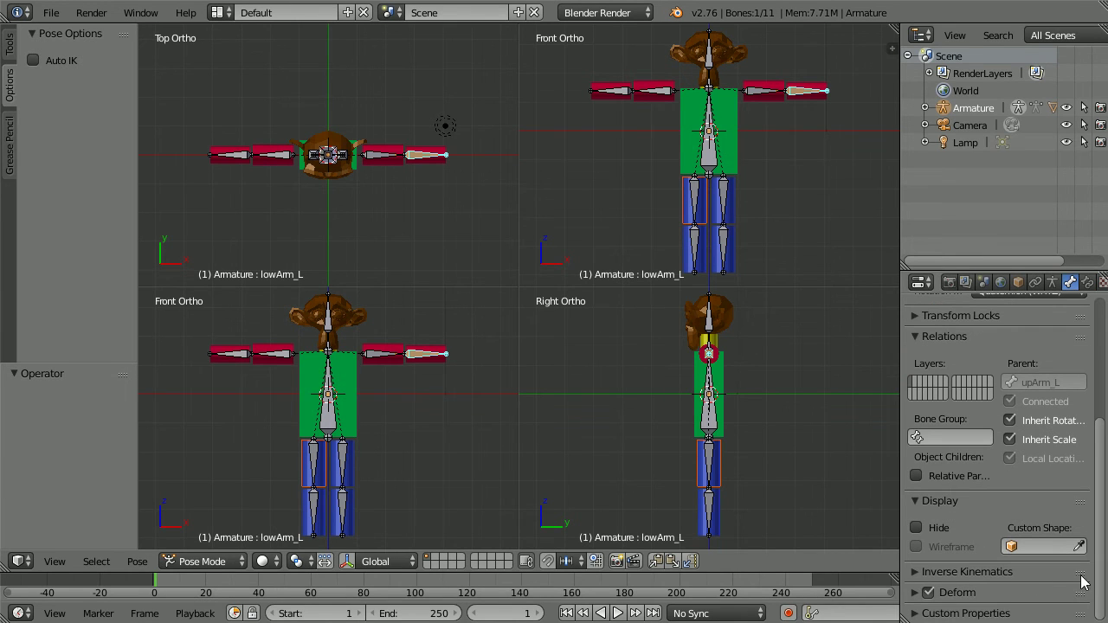
{"action": "left_click", "coordinate": [913, 573]}
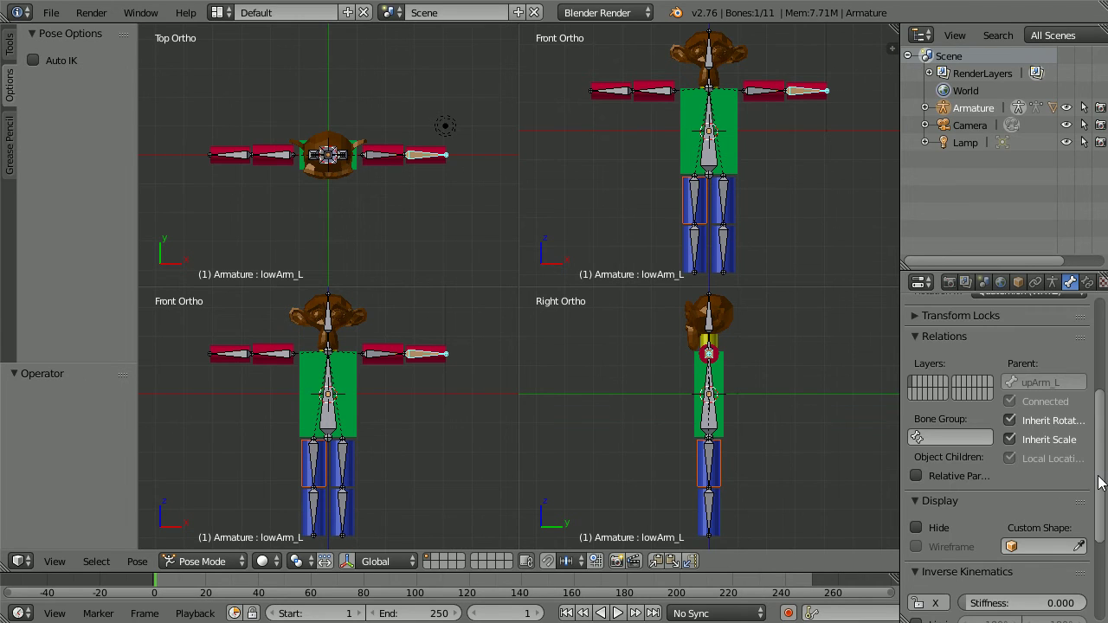
{"action": "left_click_drag", "start_coordinate": [1099, 483], "coordinate": [1101, 596]}
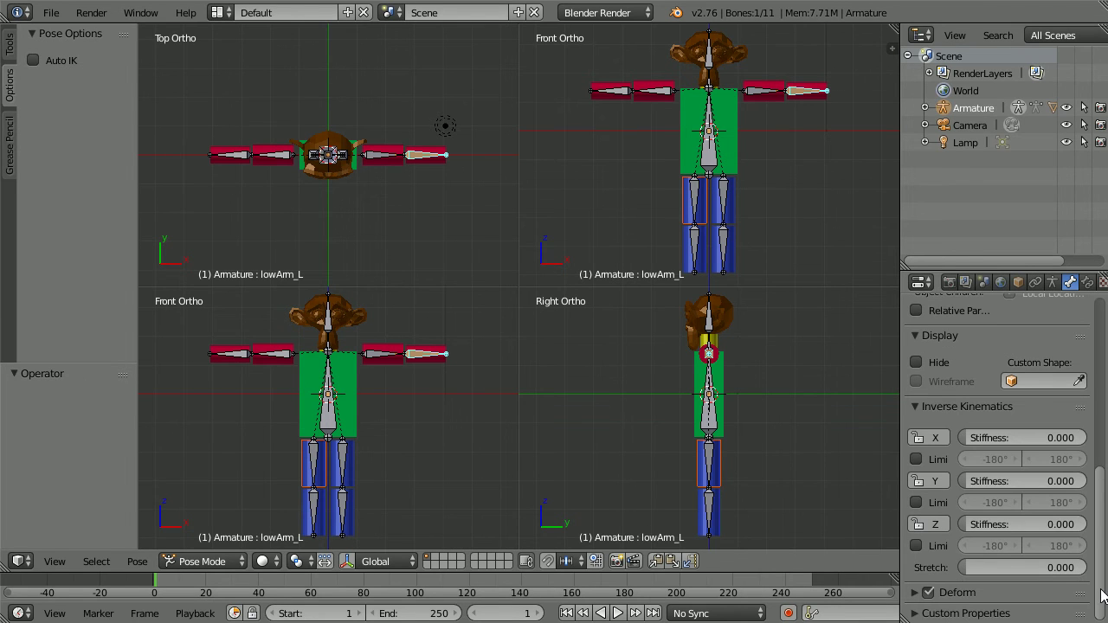
{"action": "left_click", "coordinate": [927, 436]}
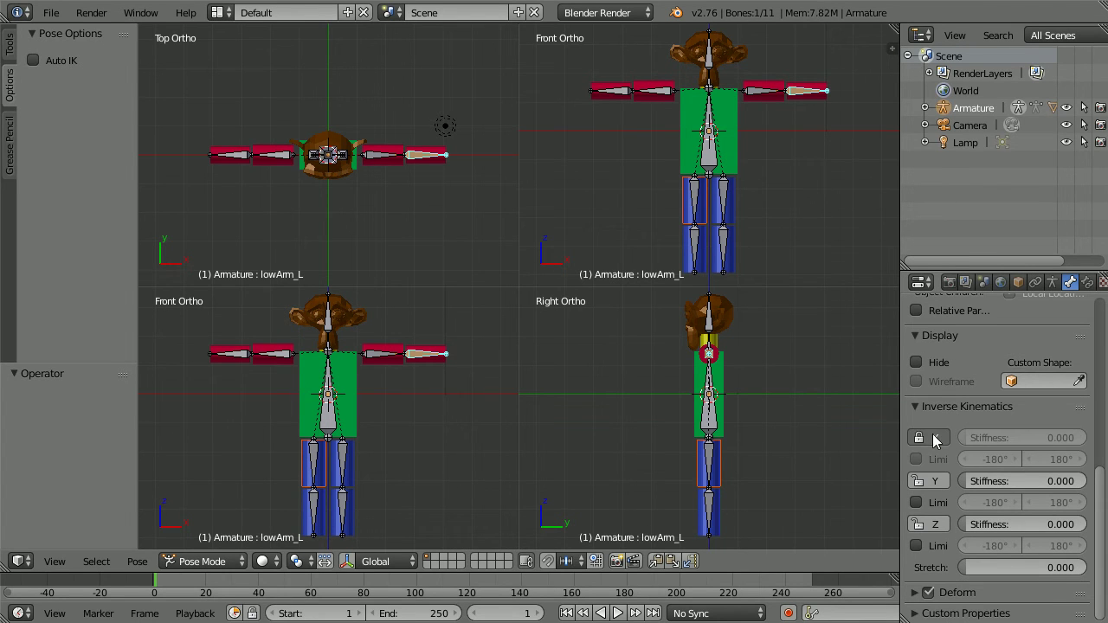
{"action": "left_click", "coordinate": [916, 546]}
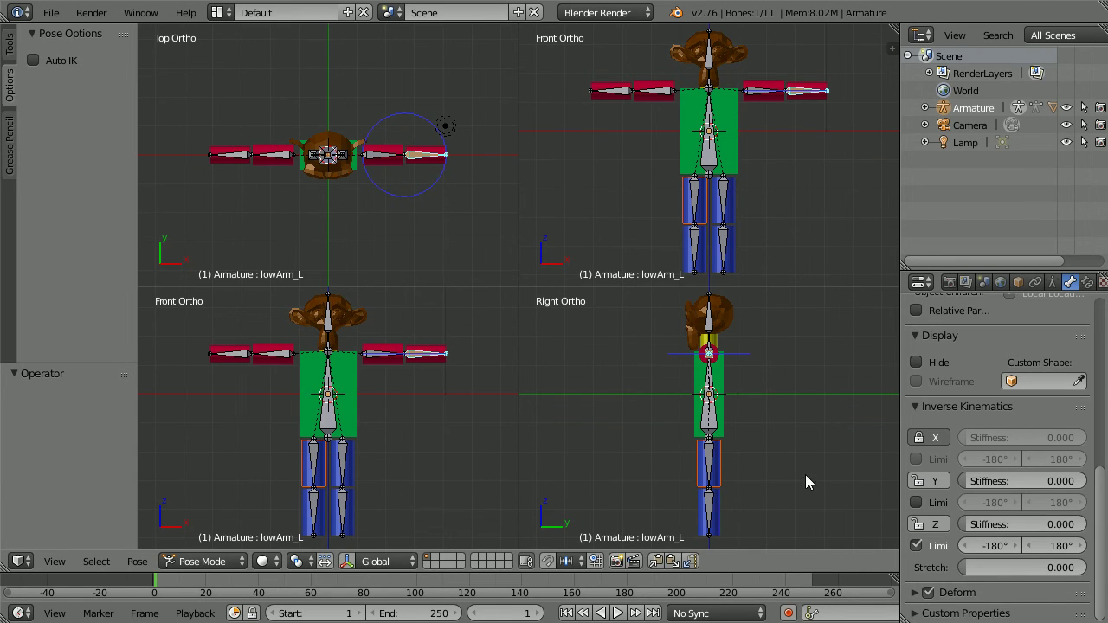
{"action": "left_click", "coordinate": [1064, 547]}
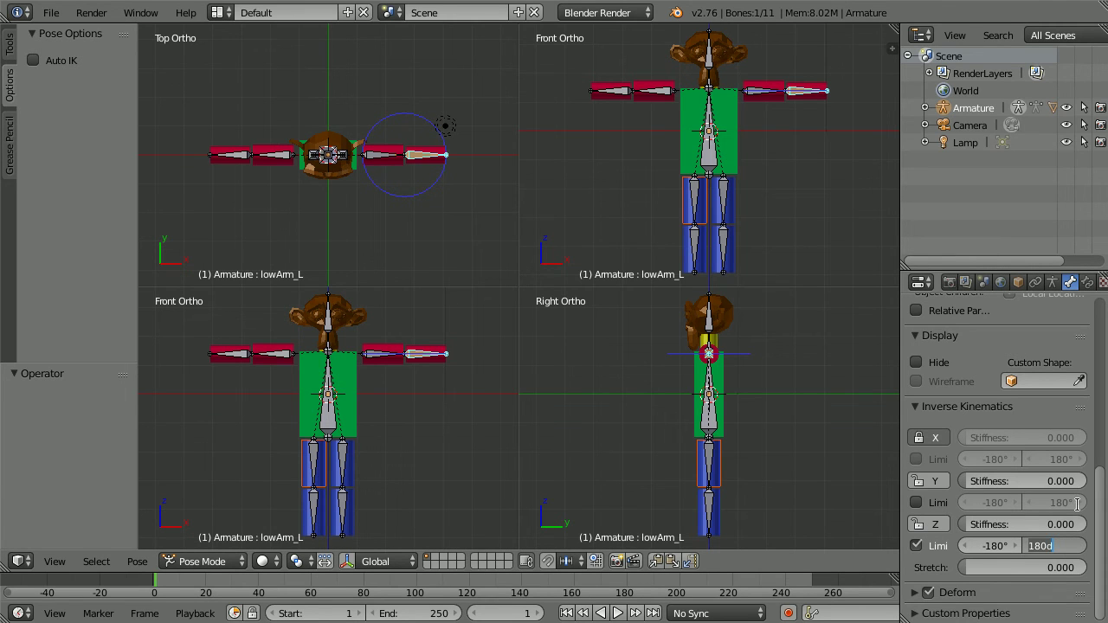
{"action": "type", "text": "0"}
{"action": "key", "text": "Return"}
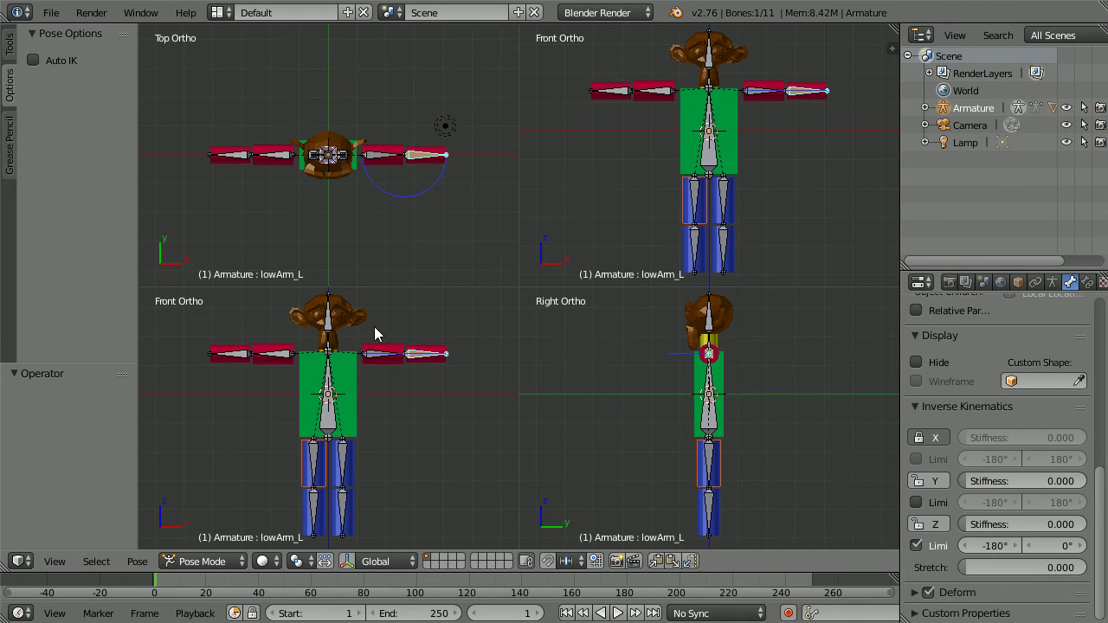
In Edit Mode, move the left elbow joint 0.05 along global Y to pre-bend the arm
{"action": "left_click", "coordinate": [218, 562]}
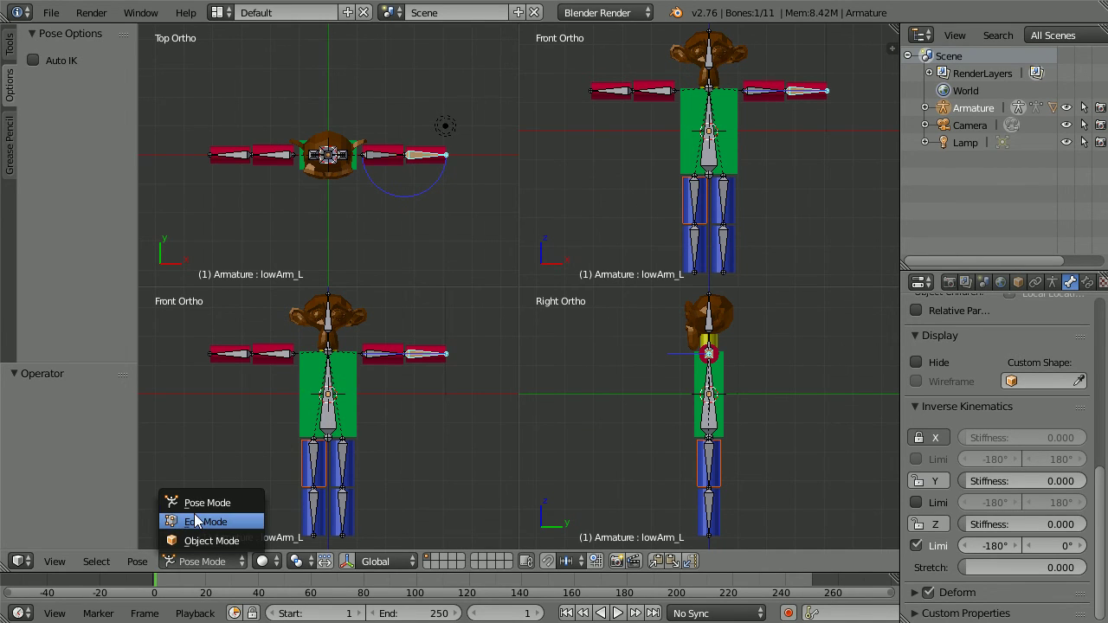
{"action": "left_click", "coordinate": [197, 521]}
{"action": "right_click", "coordinate": [408, 157]}
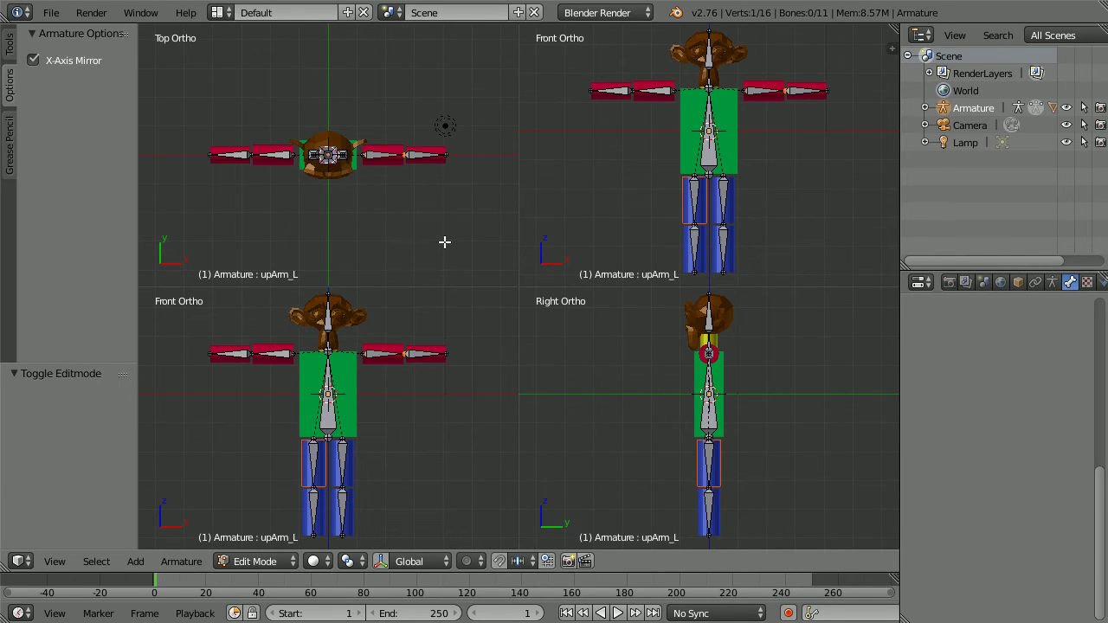
{"action": "key", "text": "g"}
{"action": "key", "text": "y"}
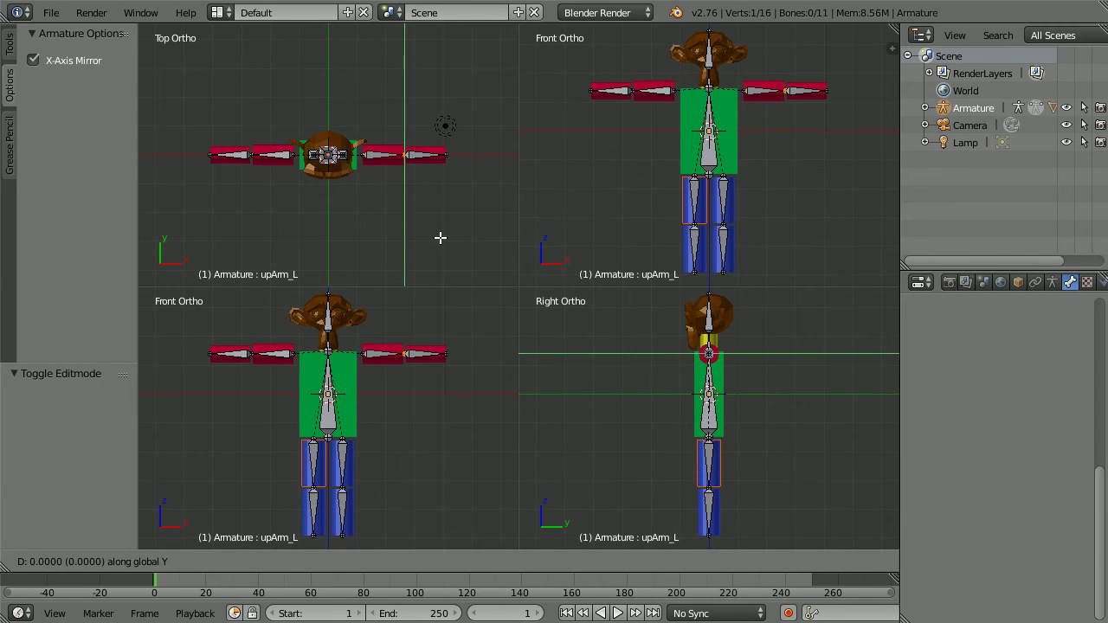
{"action": "type", "text": ".05"}
{"action": "key", "text": "Return"}
{"action": "key", "text": "Tab"}
{"action": "key", "text": "Tab"}
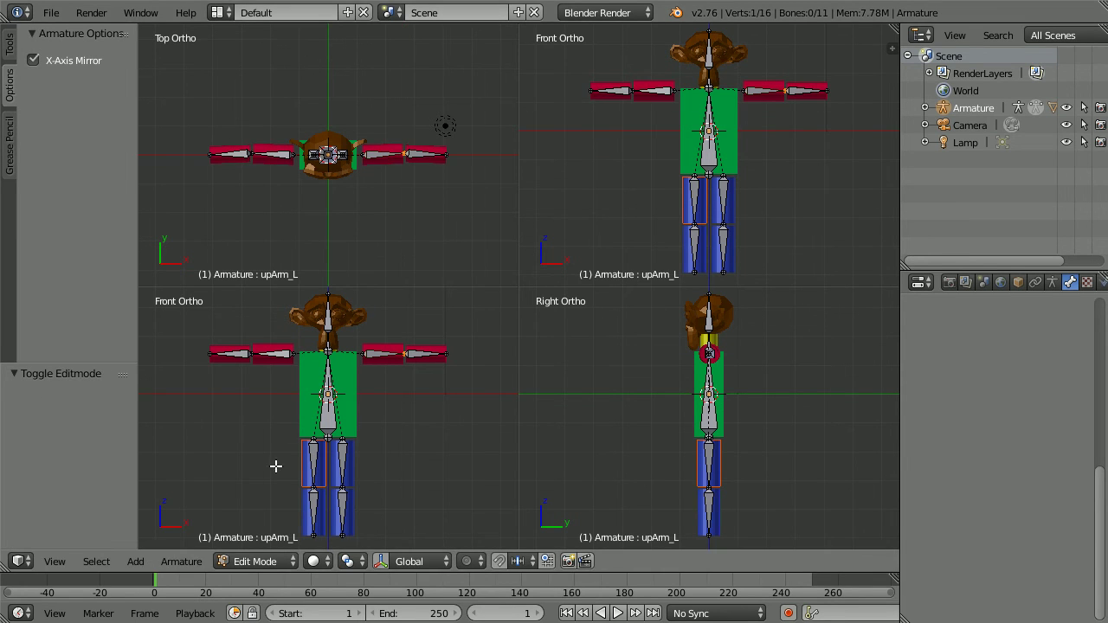
{"action": "left_click", "coordinate": [253, 561]}
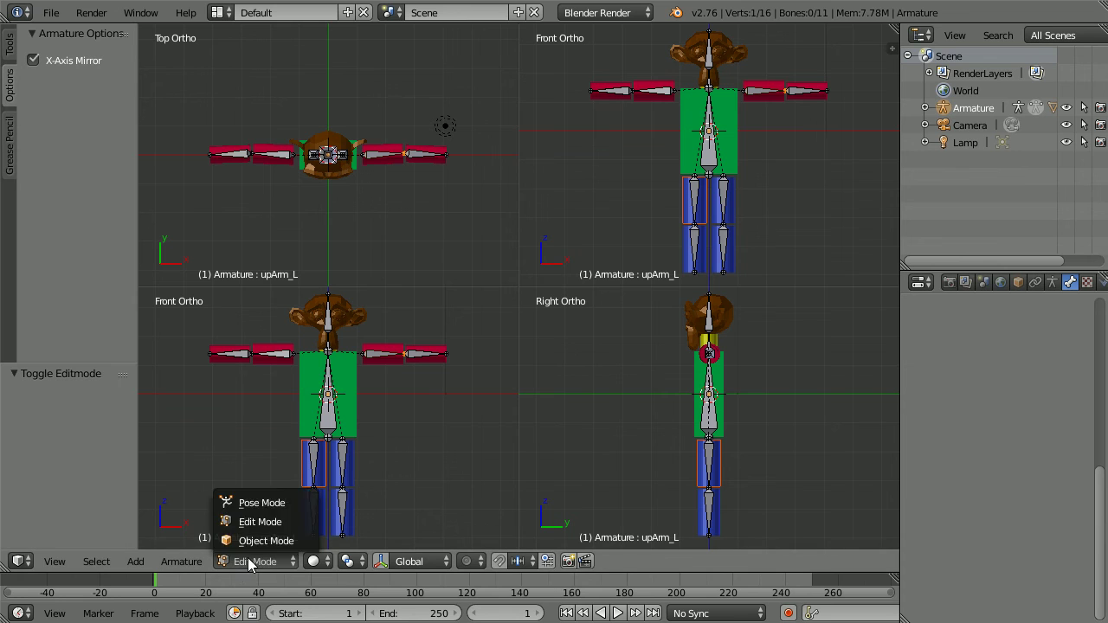
In Pose Mode, drag the lowArm_L forearm twice to test its limited IK bending
{"action": "left_click", "coordinate": [295, 502]}
{"action": "right_click", "coordinate": [425, 353]}
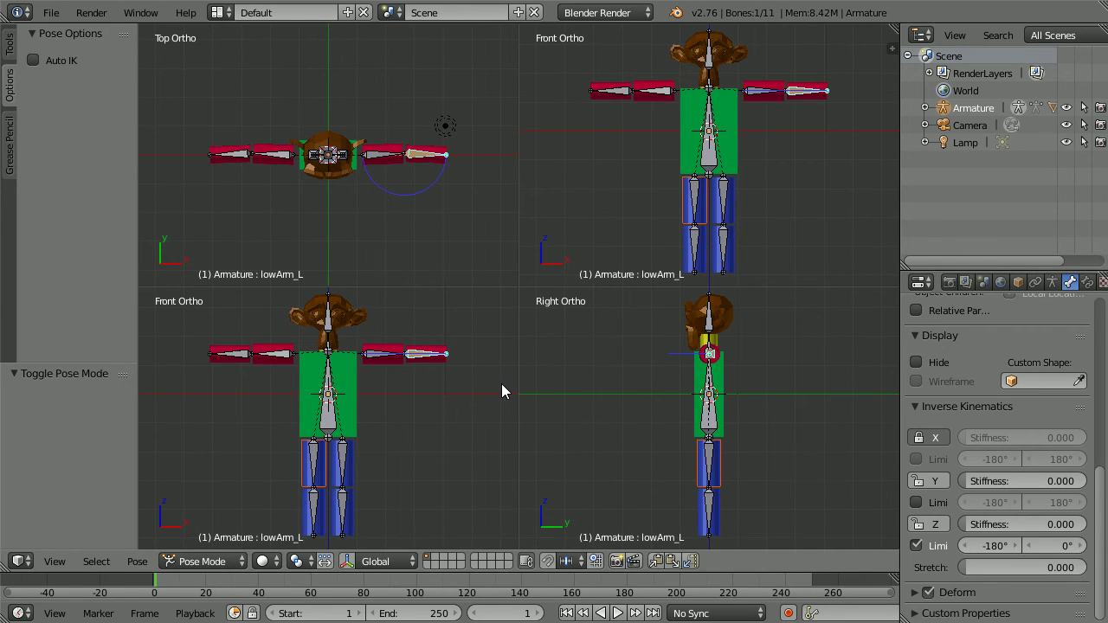
{"action": "key", "text": "g"}
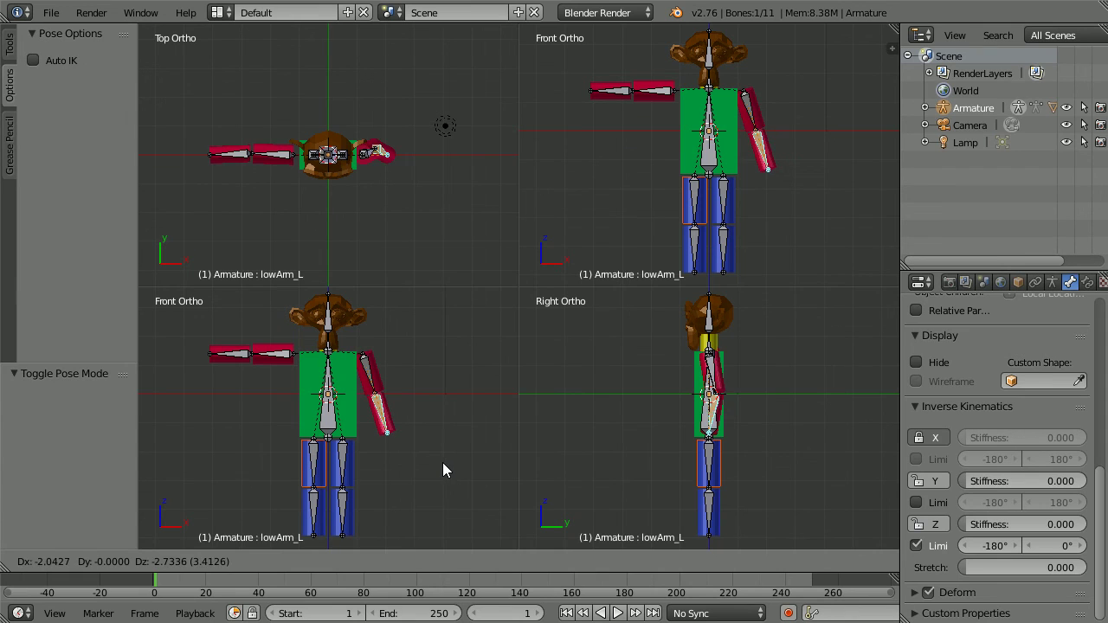
{"action": "left_click", "coordinate": [443, 470]}
{"action": "key", "text": "g"}
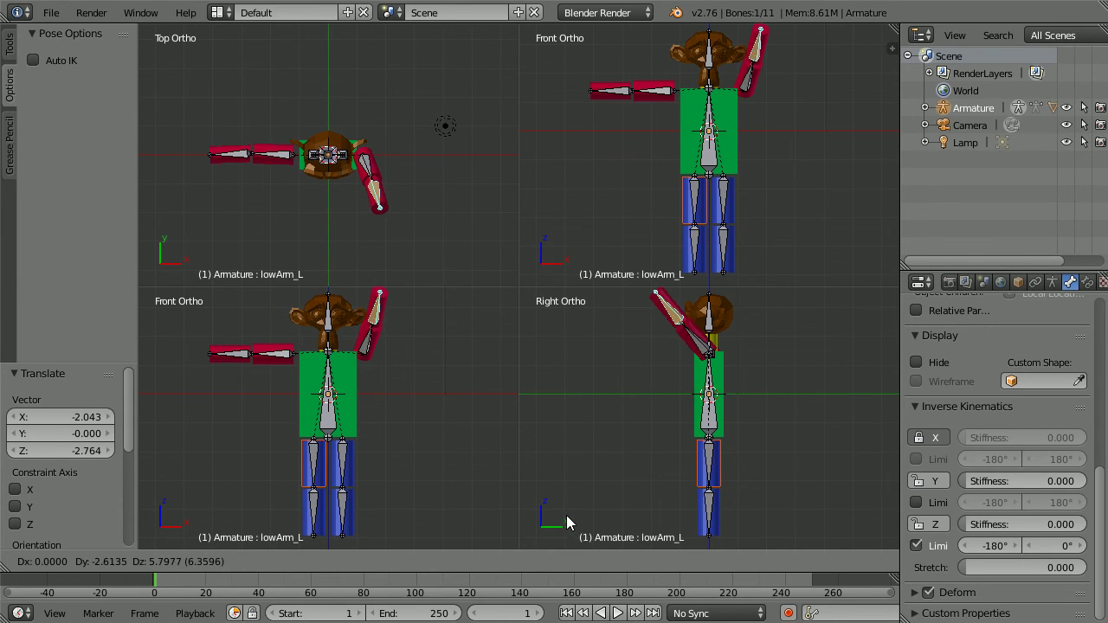
{"action": "left_click", "coordinate": [593, 434]}
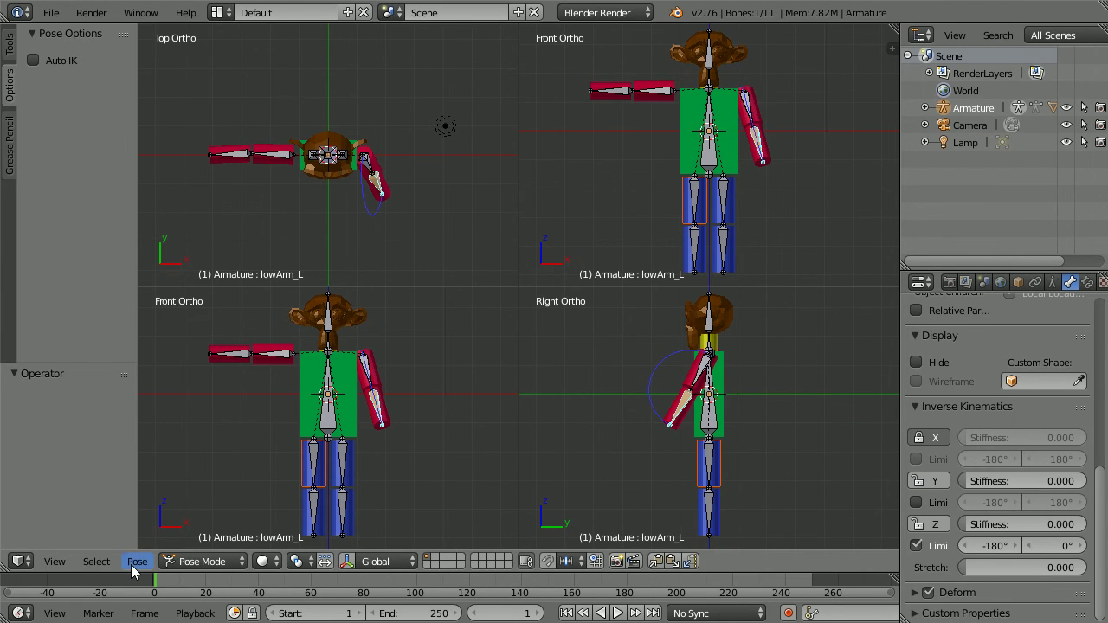
Reset the left arm to its rest pose with Pose > Clear Transform > Reset unkeyed
{"action": "left_click", "coordinate": [134, 561]}
{"action": "mouse_move", "coordinate": [232, 462]}
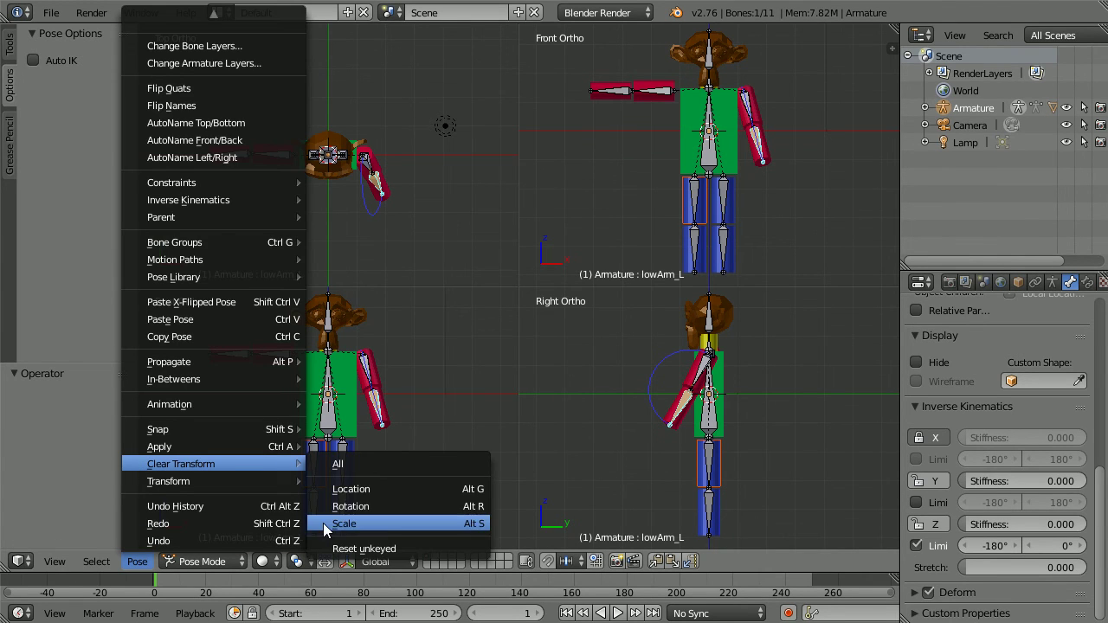
{"action": "left_click", "coordinate": [408, 547]}
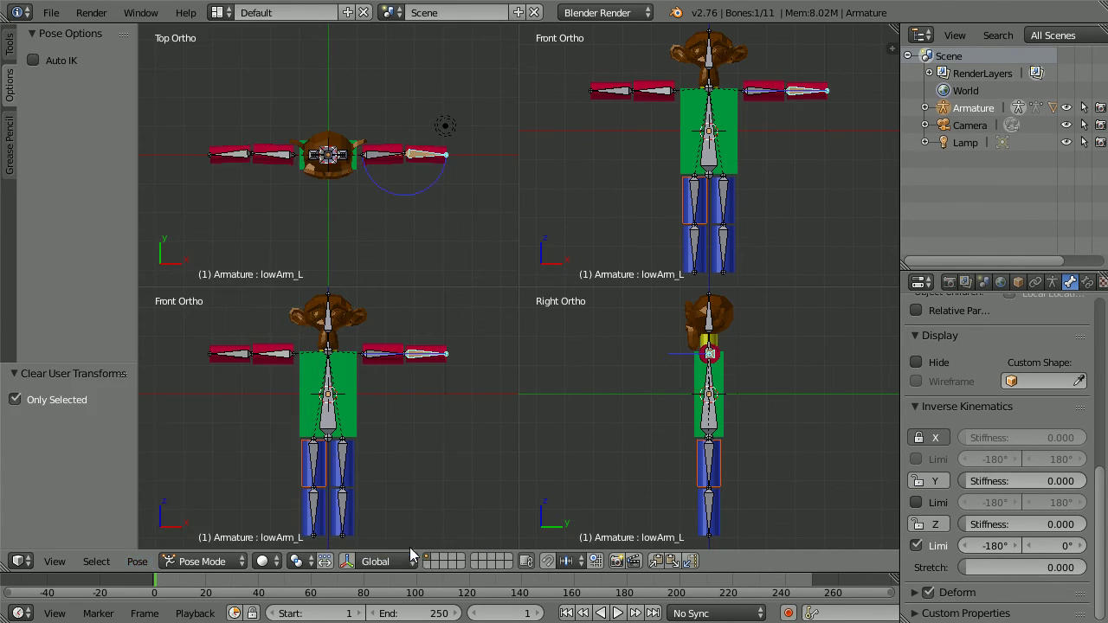
{"action": "right_click", "coordinate": [234, 357]}
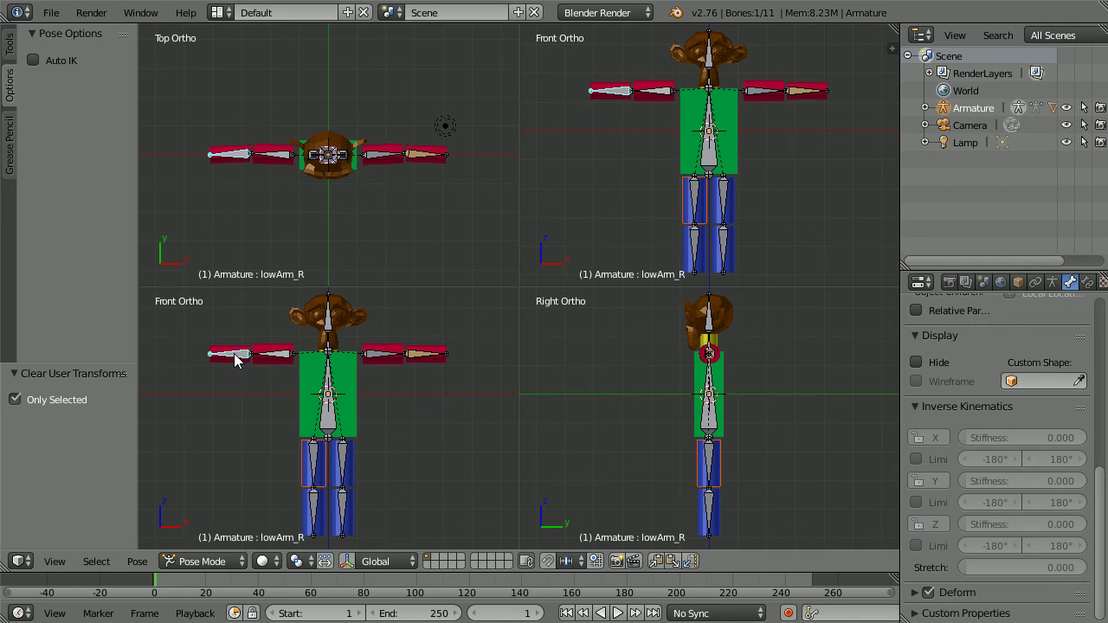
Add an Inverse Kinematics bone constraint to lowArm_R with chain length 2
{"action": "left_click", "coordinate": [1087, 282]}
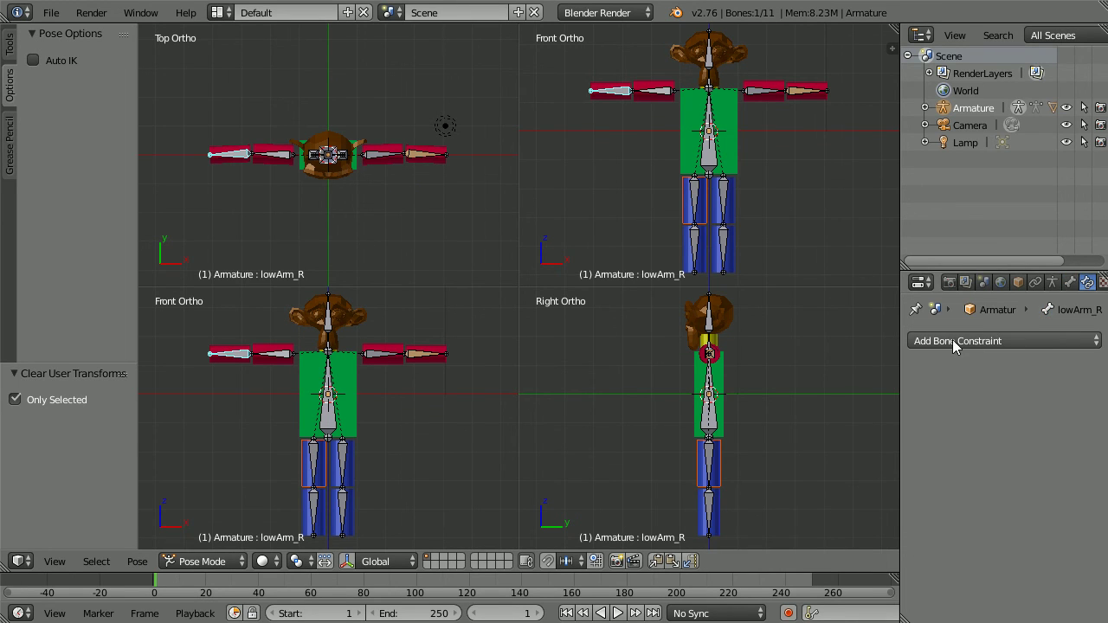
{"action": "left_click", "coordinate": [1023, 341]}
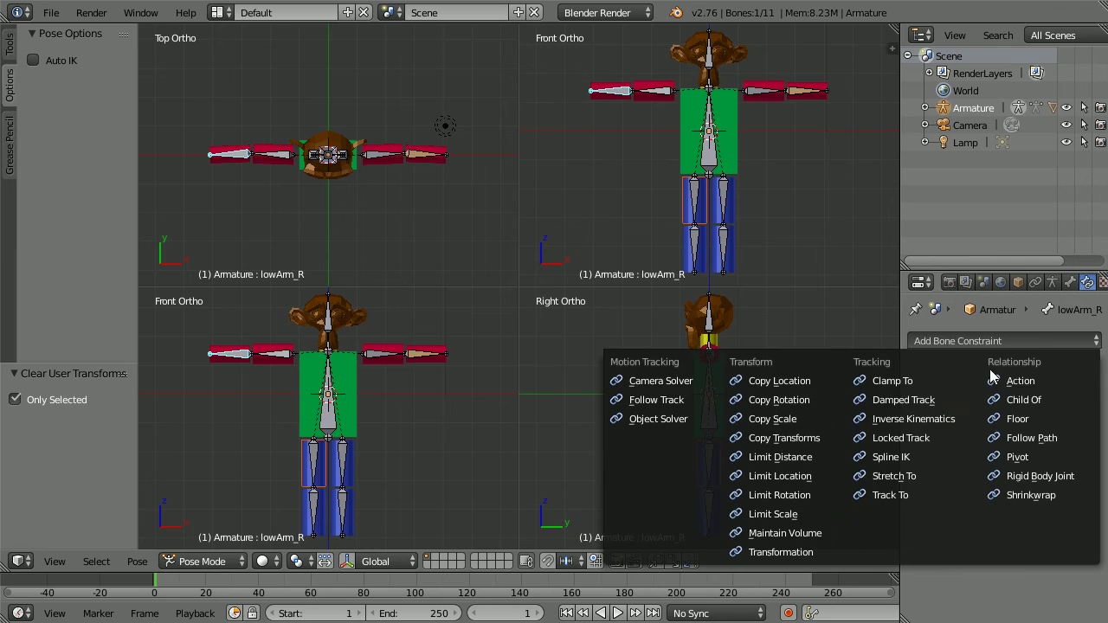
{"action": "left_click", "coordinate": [954, 419]}
{"action": "left_click", "coordinate": [995, 472]}
{"action": "left_click", "coordinate": [995, 473]}
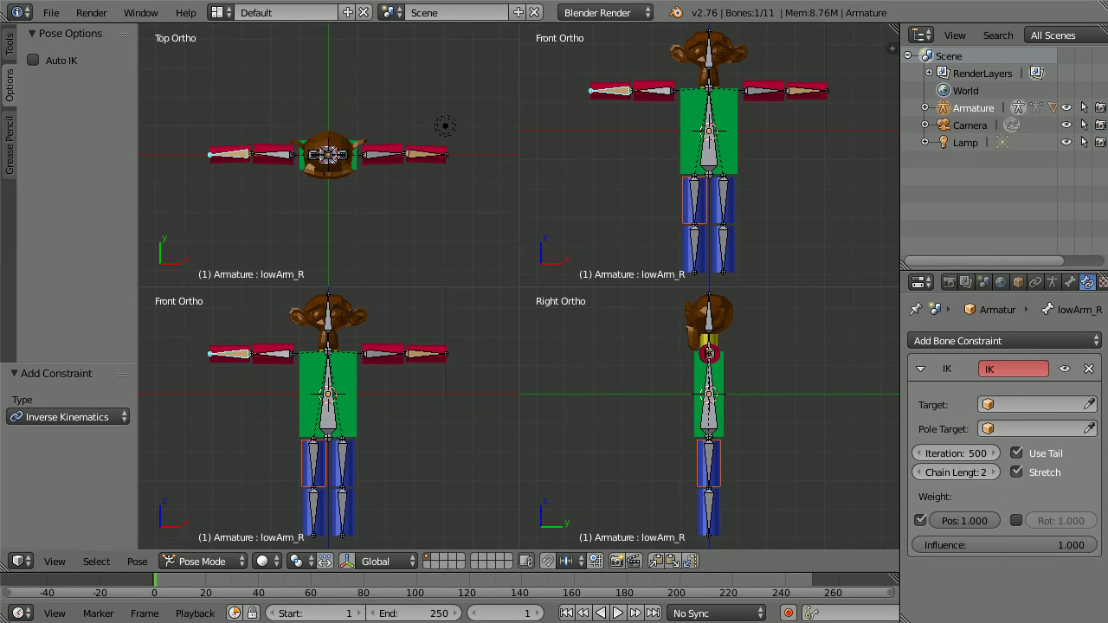
Lock lowArm_R's IK rotation on X and limit Z bending with a 0° minimum
{"action": "left_click", "coordinate": [1070, 282]}
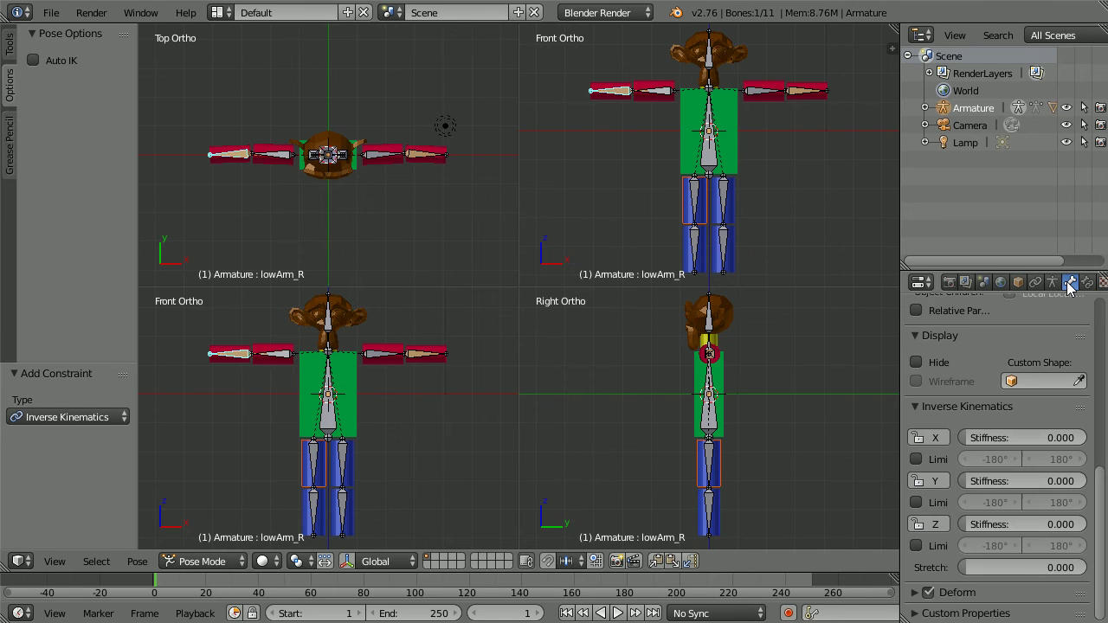
{"action": "left_click", "coordinate": [933, 437]}
{"action": "left_click", "coordinate": [916, 545]}
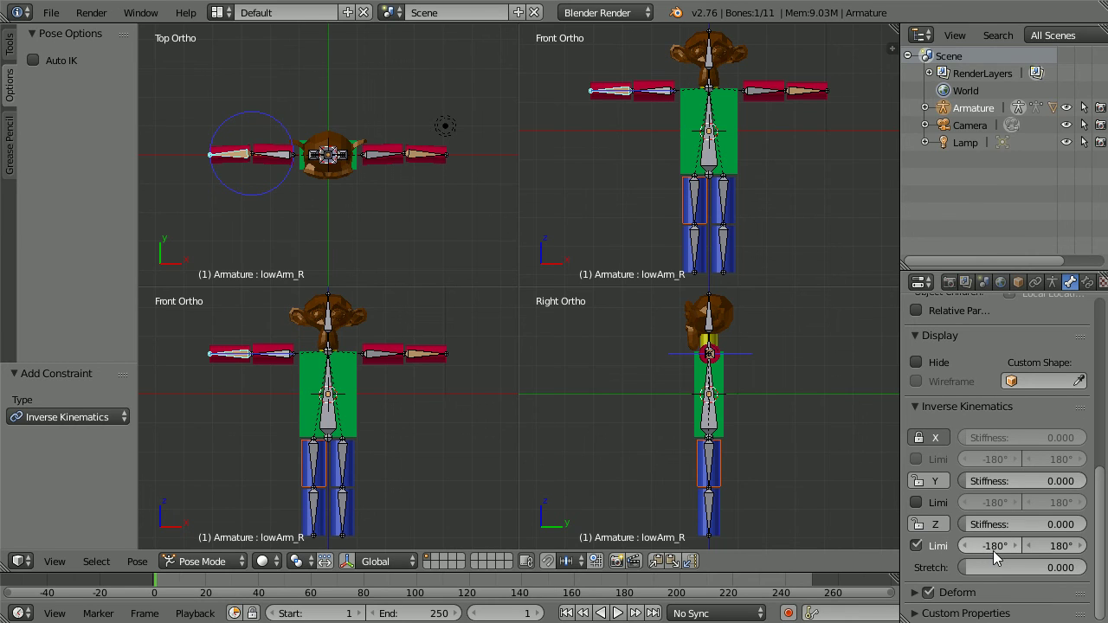
{"action": "type", "text": "0"}
{"action": "key", "text": "Return"}
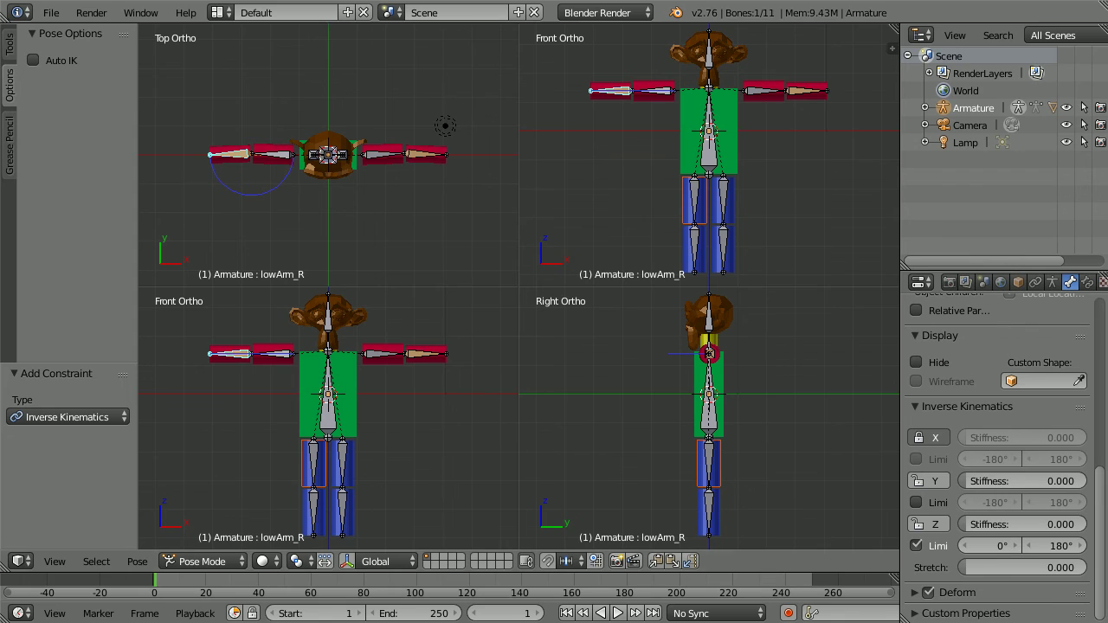
{"action": "left_click", "coordinate": [194, 562]}
In Edit Mode, move the upLeg_L knee joint -0.05 along global Y
{"action": "left_click", "coordinate": [240, 524]}
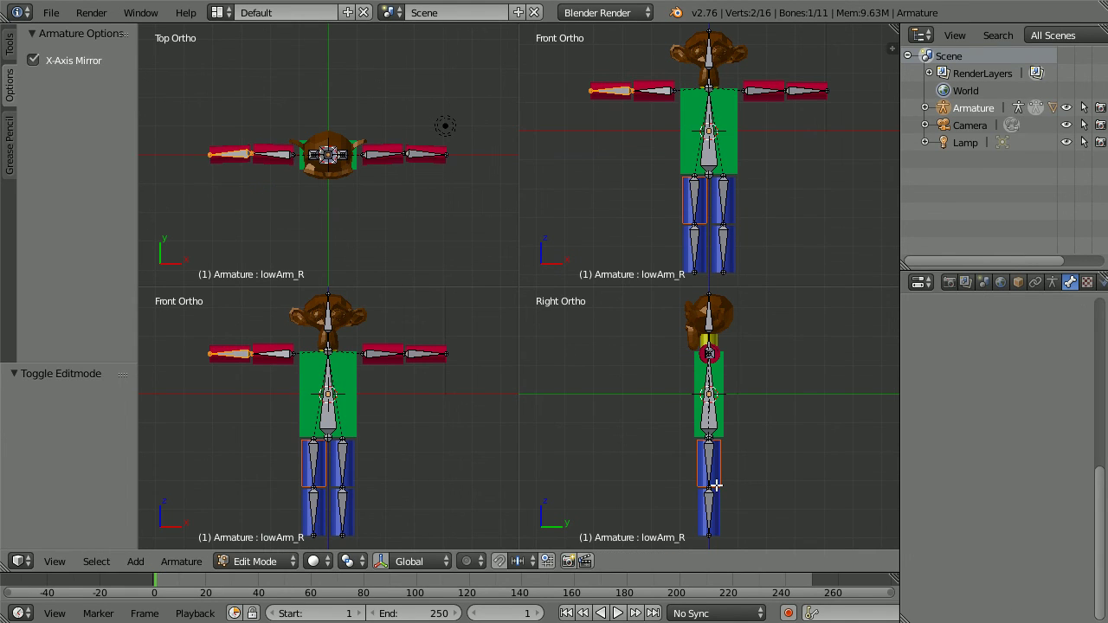
{"action": "right_click", "coordinate": [708, 488]}
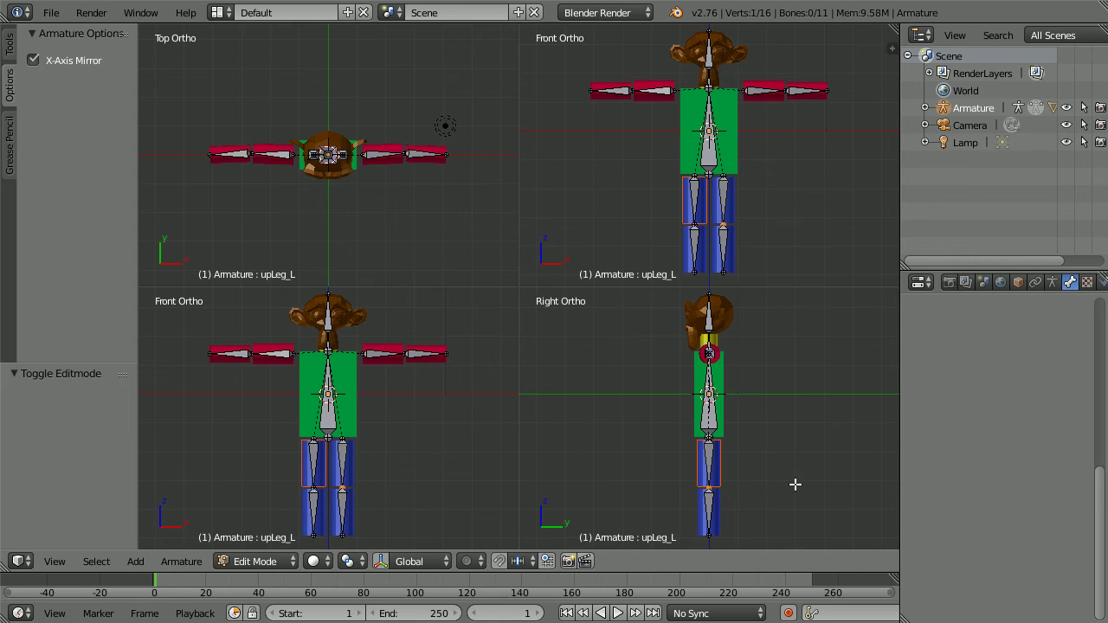
{"action": "key", "text": "g"}
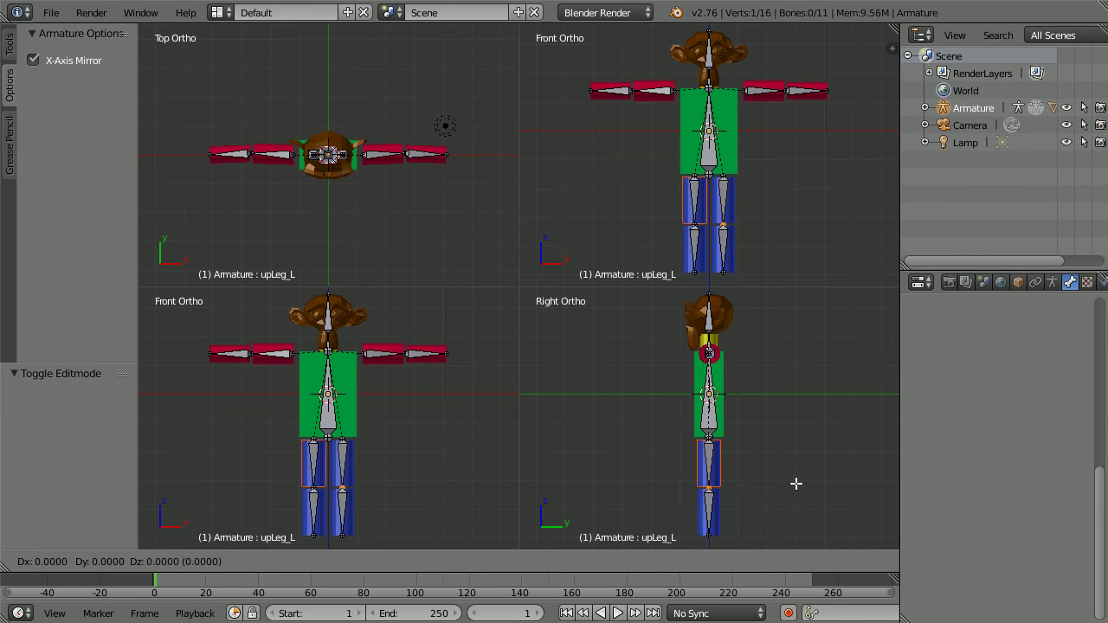
{"action": "key", "text": "y"}
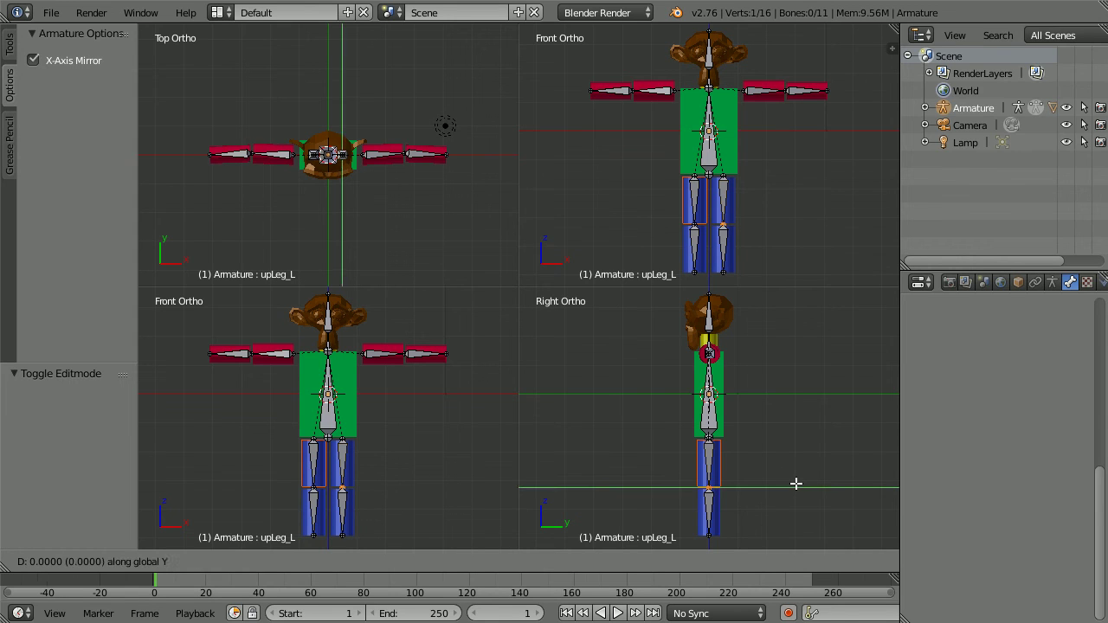
{"action": "type", "text": "-.05"}
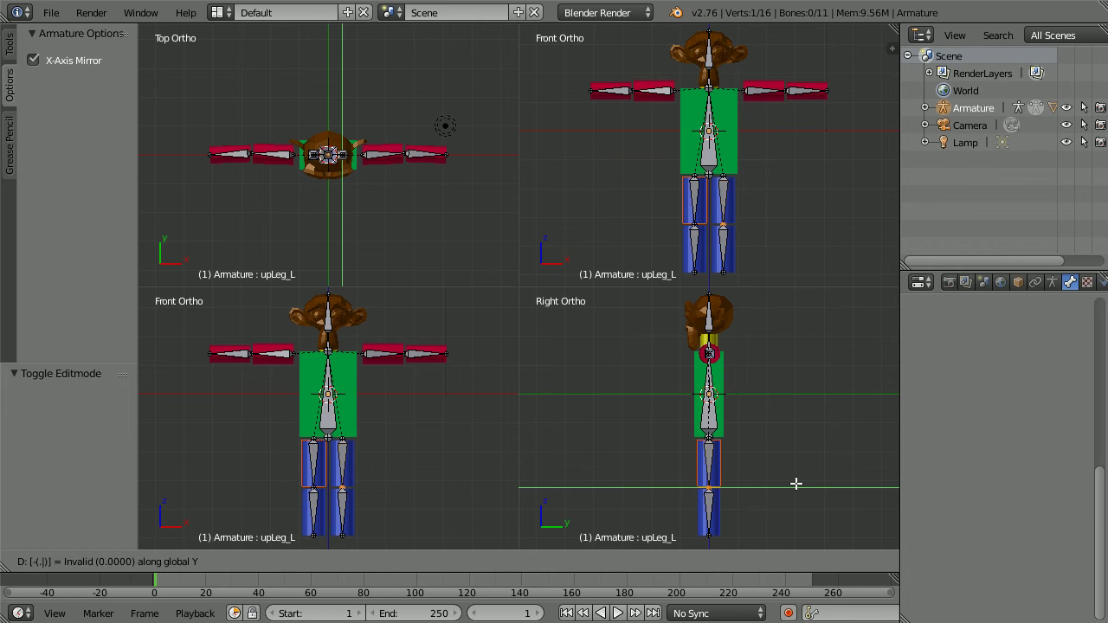
{"action": "key", "text": "Return"}
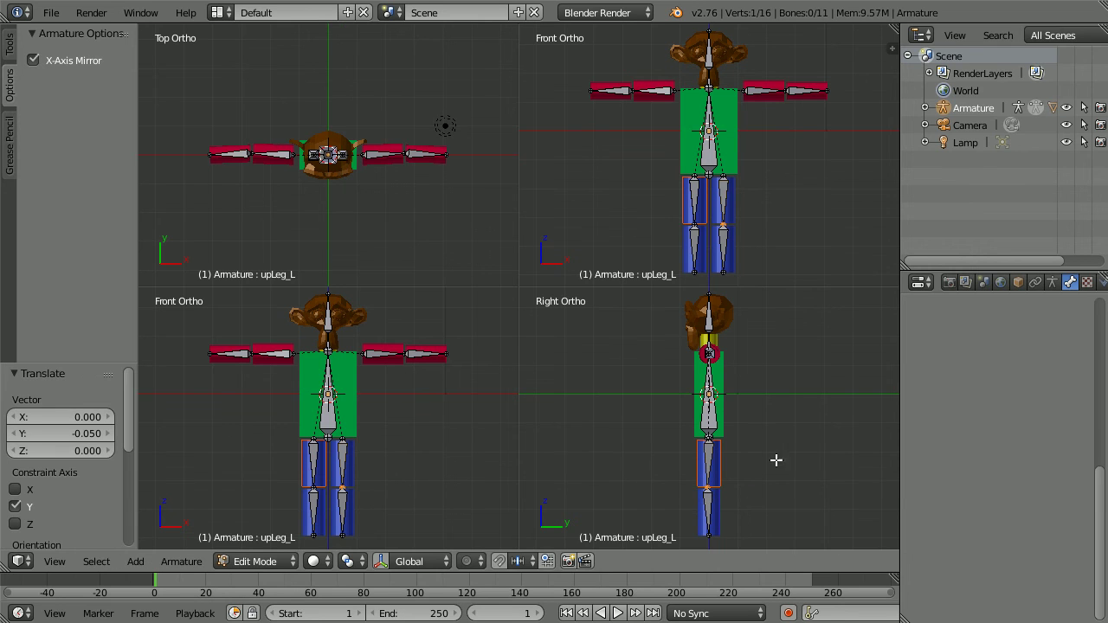
{"action": "key", "text": "Tab"}
{"action": "key", "text": "Tab"}
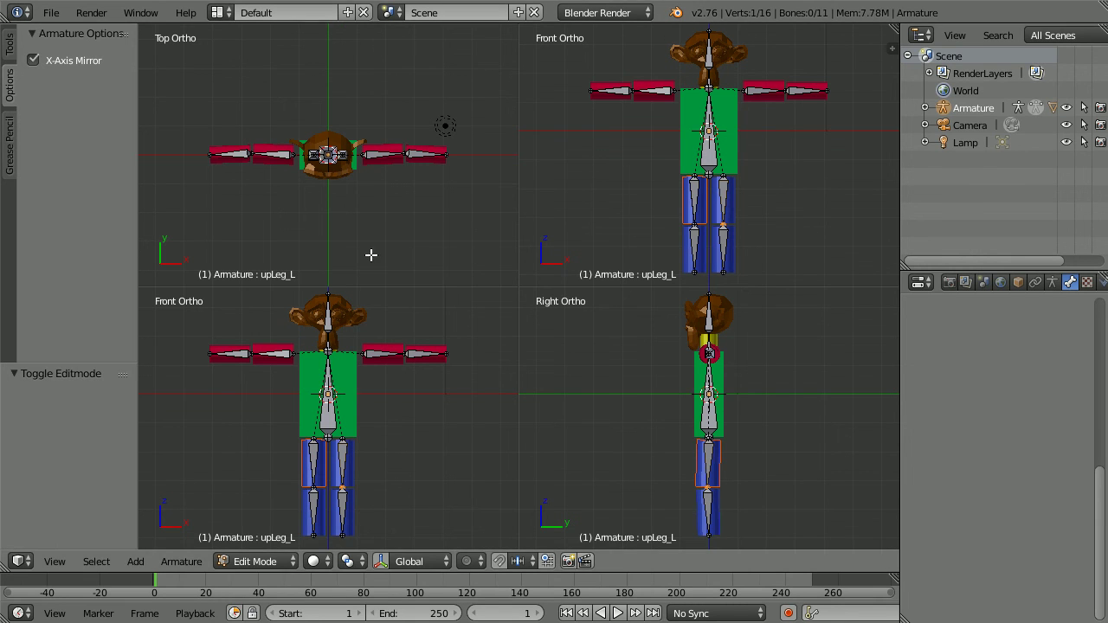
{"action": "left_click", "coordinate": [255, 560]}
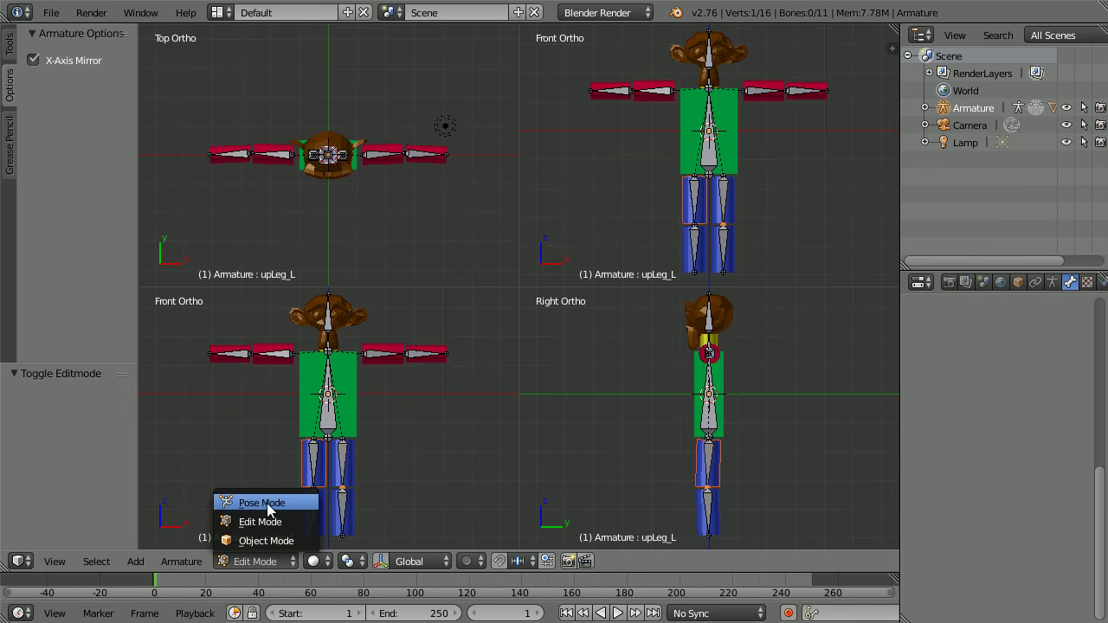
In Pose Mode, add an Inverse Kinematics constraint with chain length 2 to lowLeg_L
{"action": "left_click", "coordinate": [296, 505]}
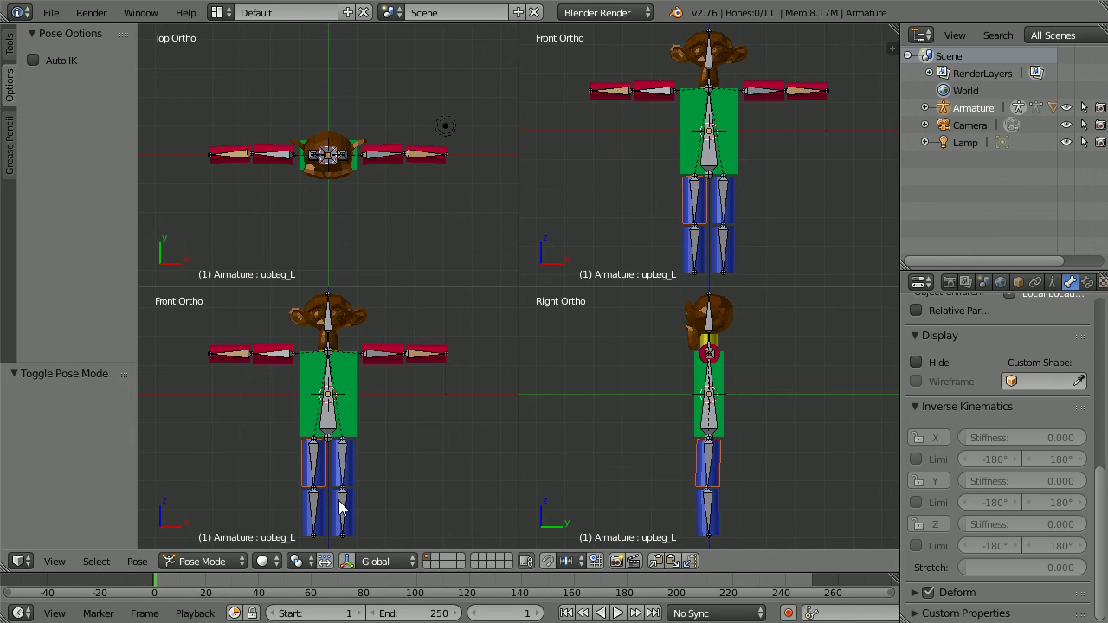
{"action": "right_click", "coordinate": [340, 508]}
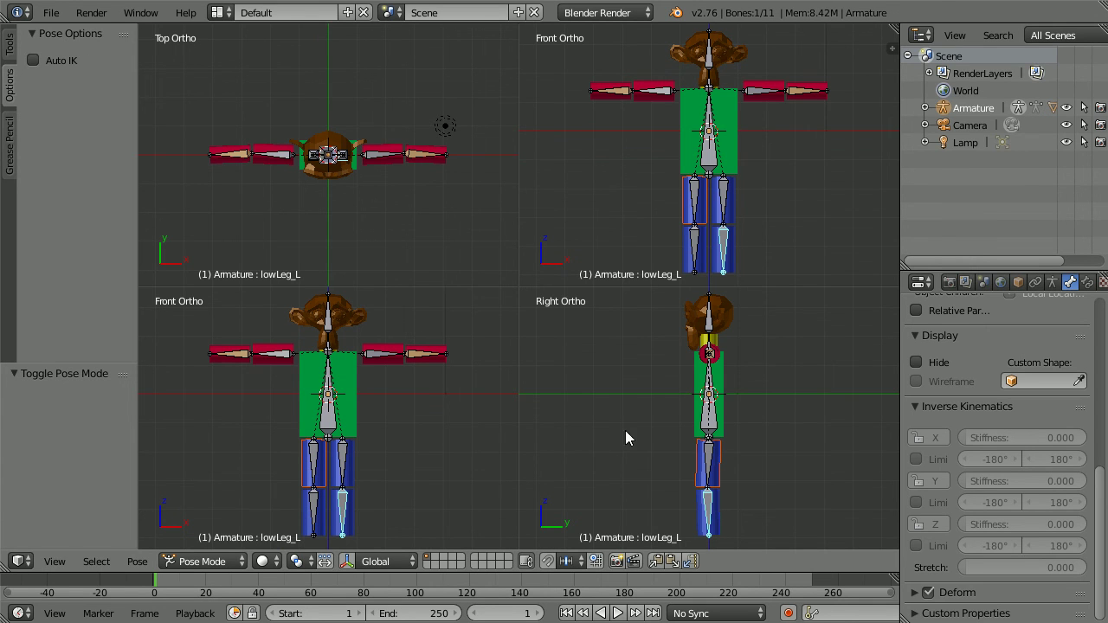
{"action": "left_click", "coordinate": [1087, 282]}
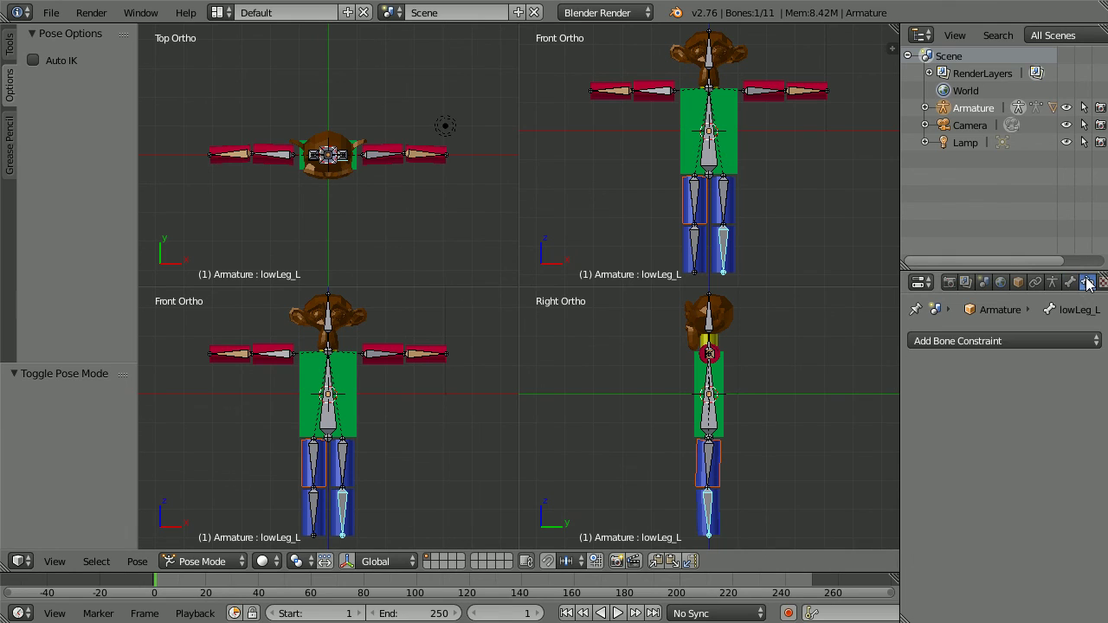
{"action": "left_click", "coordinate": [1032, 342]}
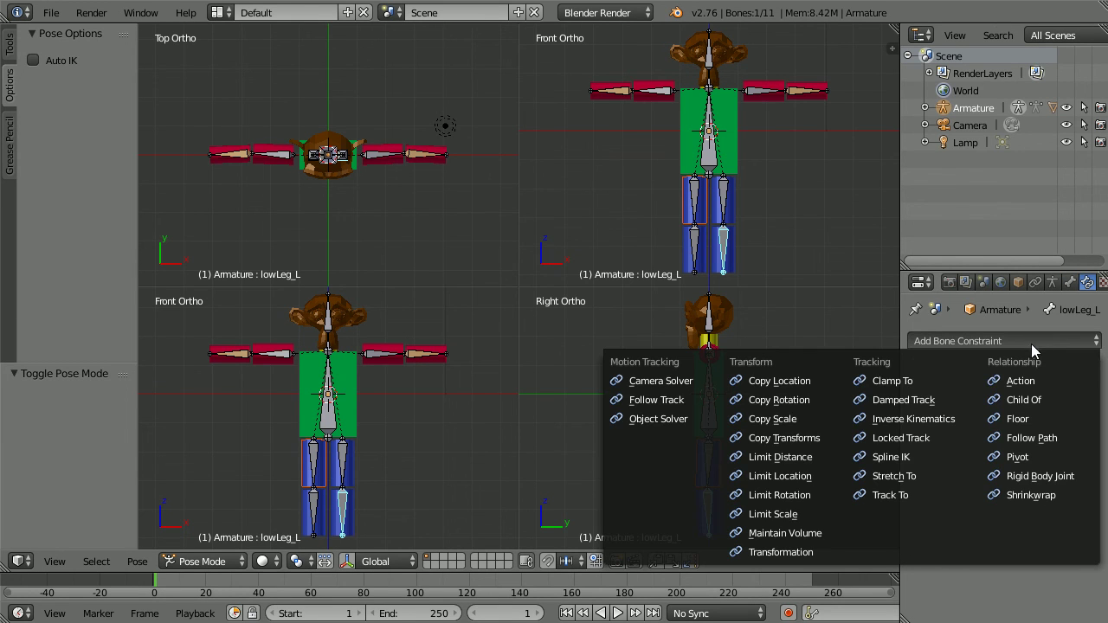
{"action": "left_click", "coordinate": [961, 419]}
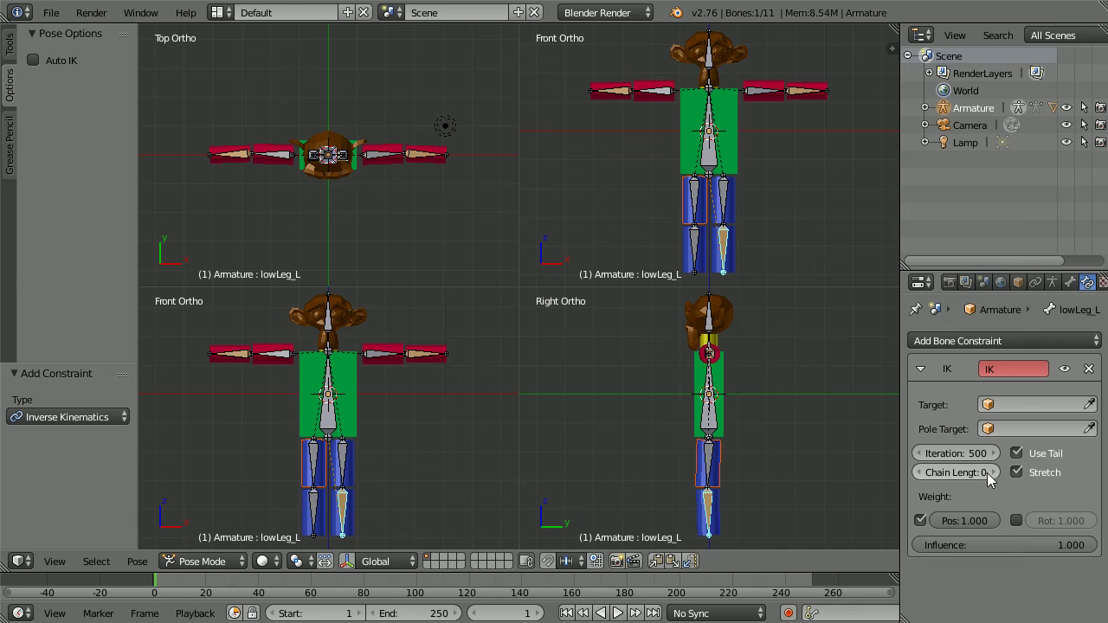
{"action": "left_click", "coordinate": [994, 475]}
{"action": "left_click", "coordinate": [994, 475]}
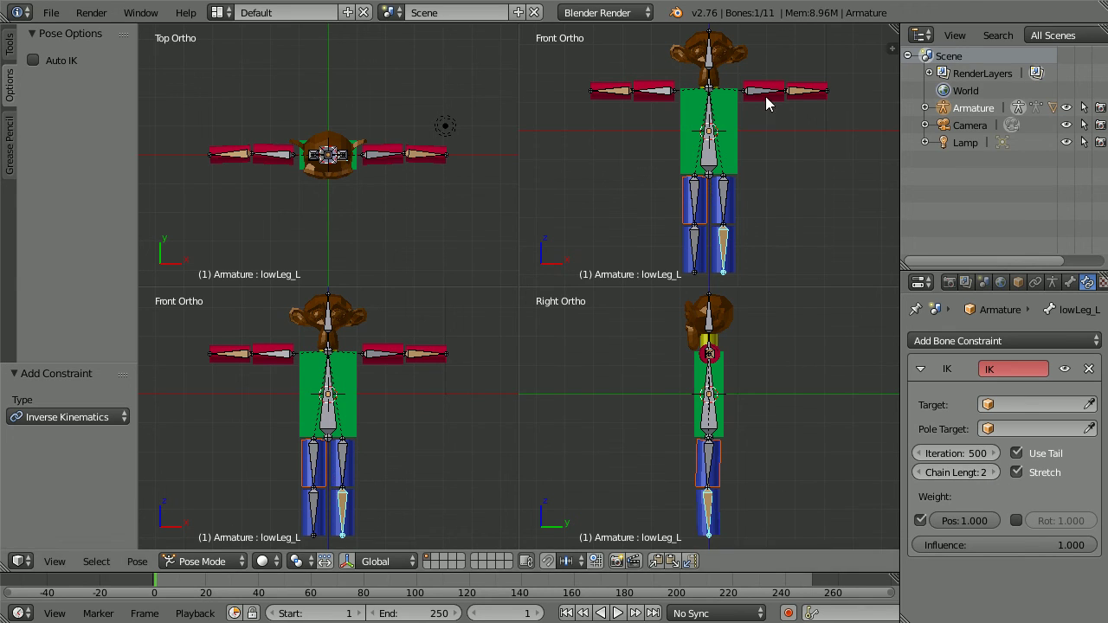
Lock lowLeg_L's IK rotation on Z and limit X bending with a 0° minimum
{"action": "left_click", "coordinate": [1070, 283]}
{"action": "left_click_drag", "start_coordinate": [1099, 318], "coordinate": [1099, 595]}
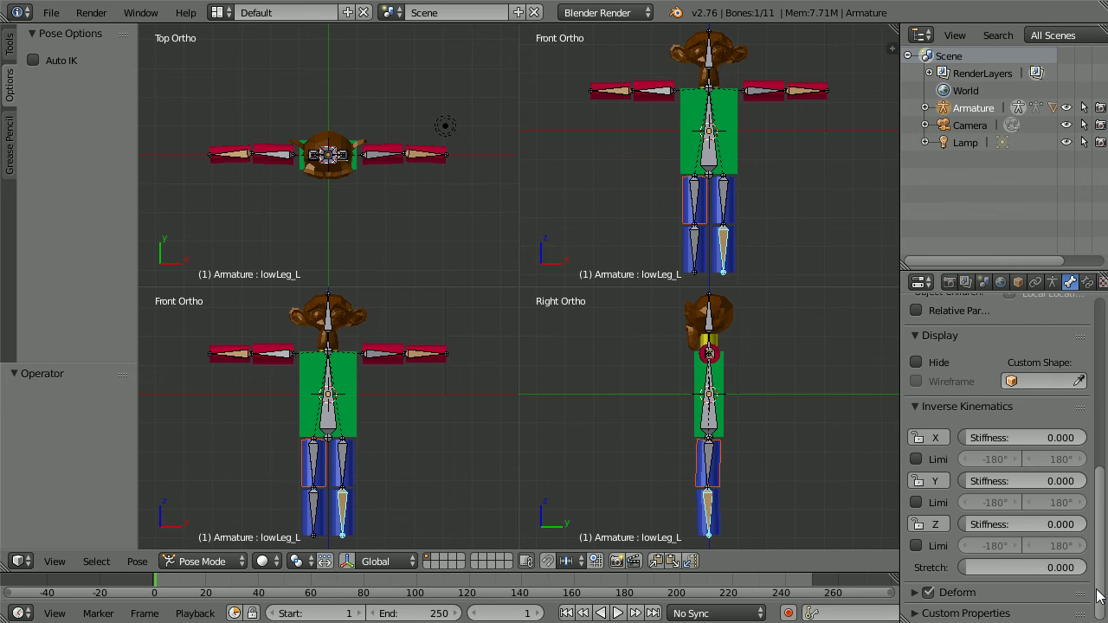
{"action": "left_click", "coordinate": [935, 525]}
{"action": "left_click", "coordinate": [917, 460]}
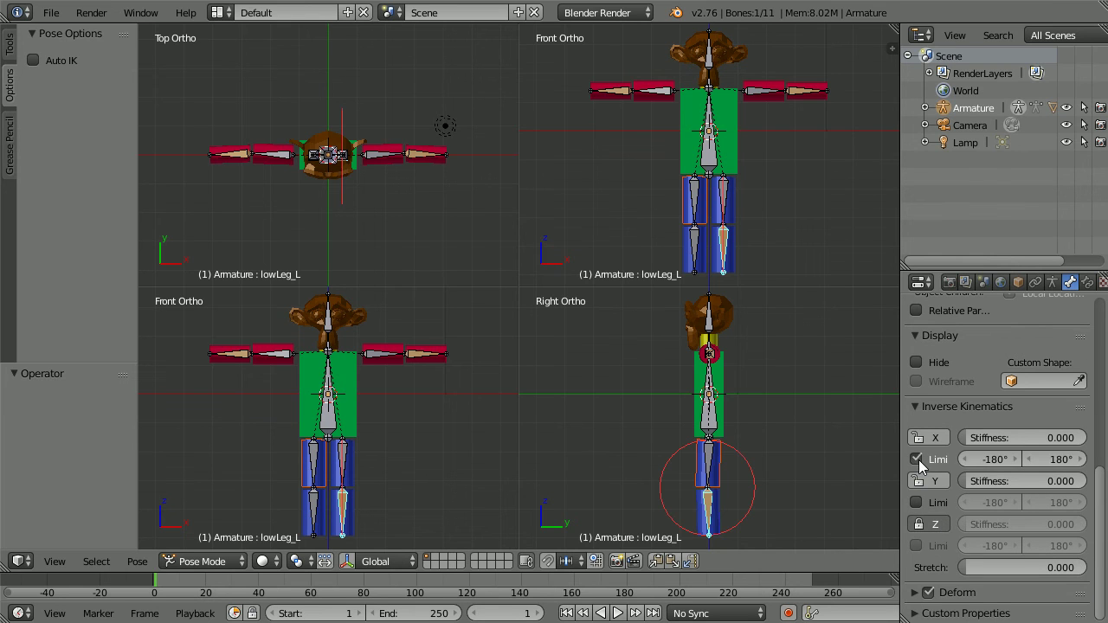
{"action": "left_click", "coordinate": [993, 461]}
{"action": "type", "text": "0"}
{"action": "key", "text": "Return"}
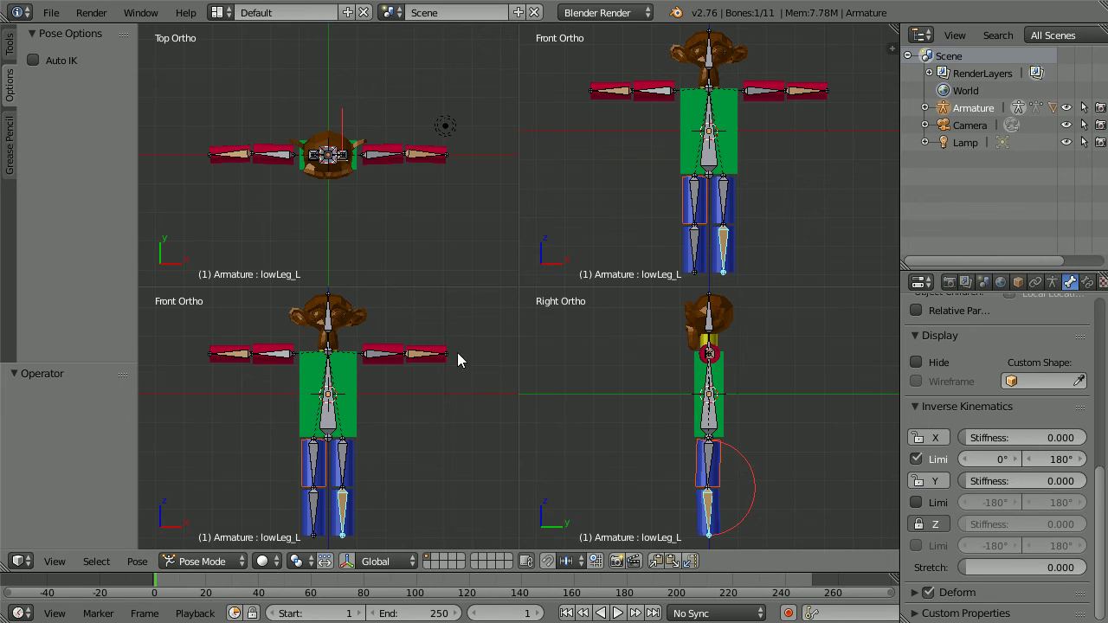
{"action": "right_click", "coordinate": [313, 505]}
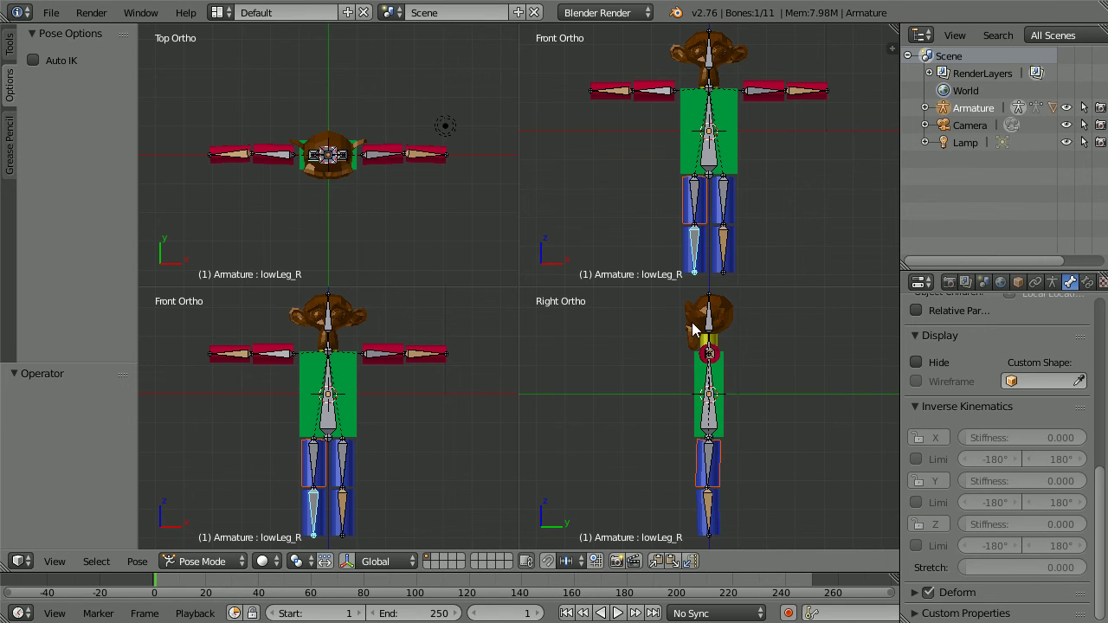
Add an Inverse Kinematics constraint with chain length 2 to lowLeg_R
{"action": "left_click", "coordinate": [1088, 283]}
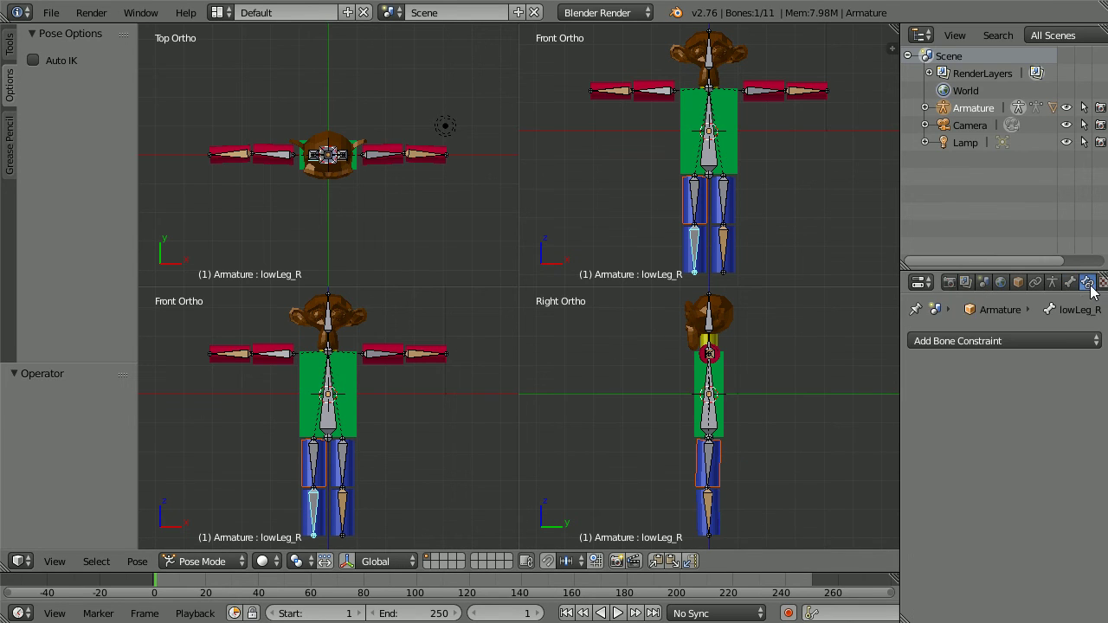
{"action": "left_click", "coordinate": [1068, 341]}
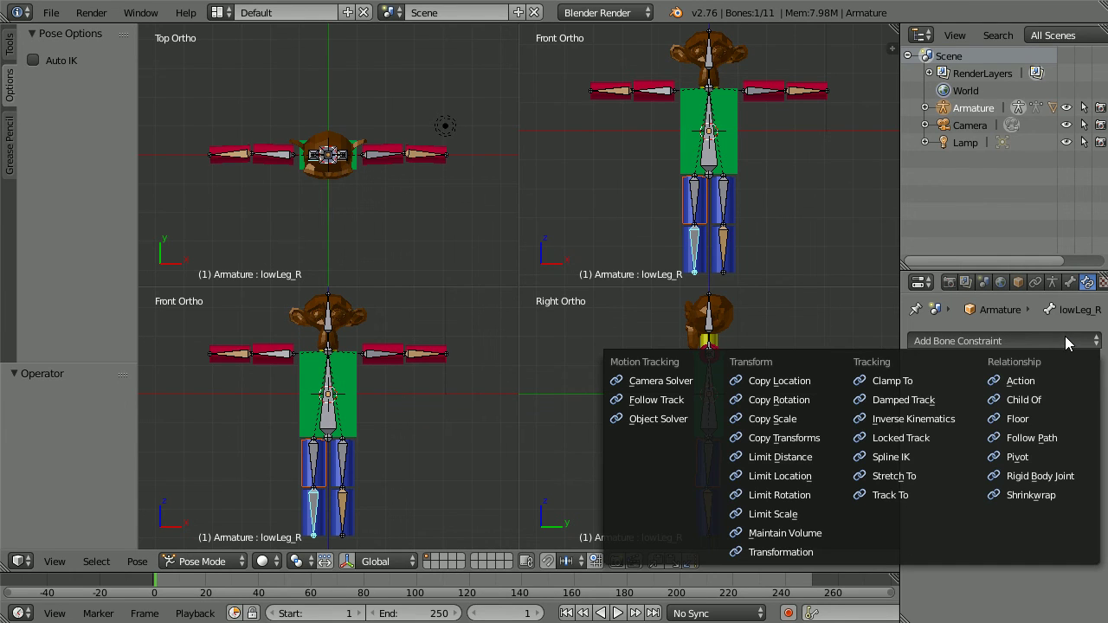
{"action": "left_click", "coordinate": [975, 420]}
{"action": "left_click", "coordinate": [996, 472]}
{"action": "left_click", "coordinate": [995, 471]}
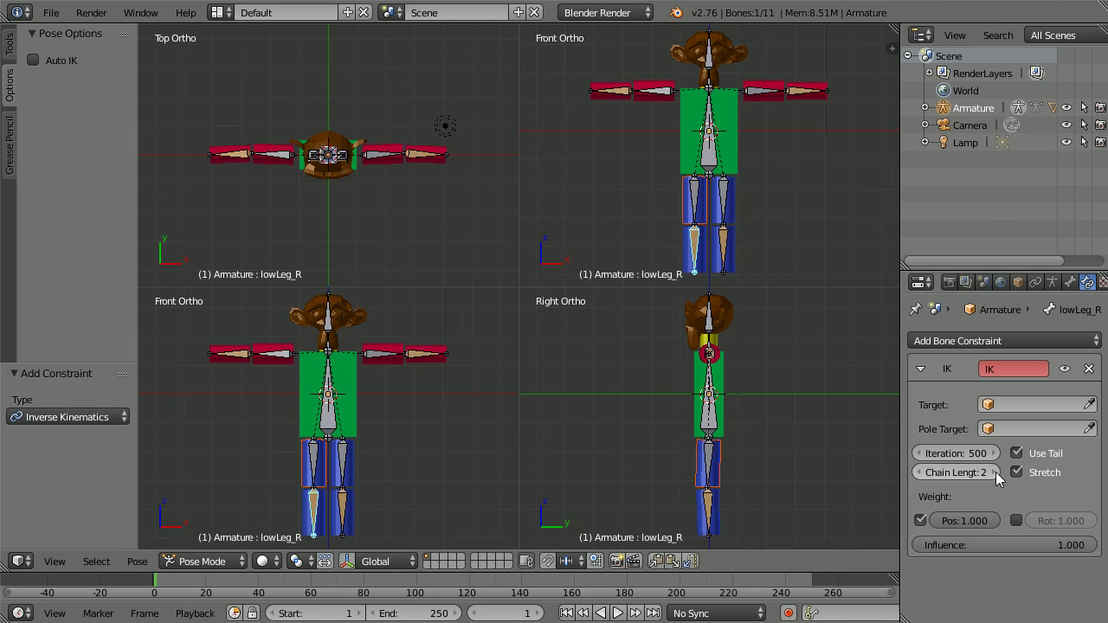
Lock lowLeg_R's IK rotation on Z and enable its X rotation limit
{"action": "left_click", "coordinate": [1070, 282]}
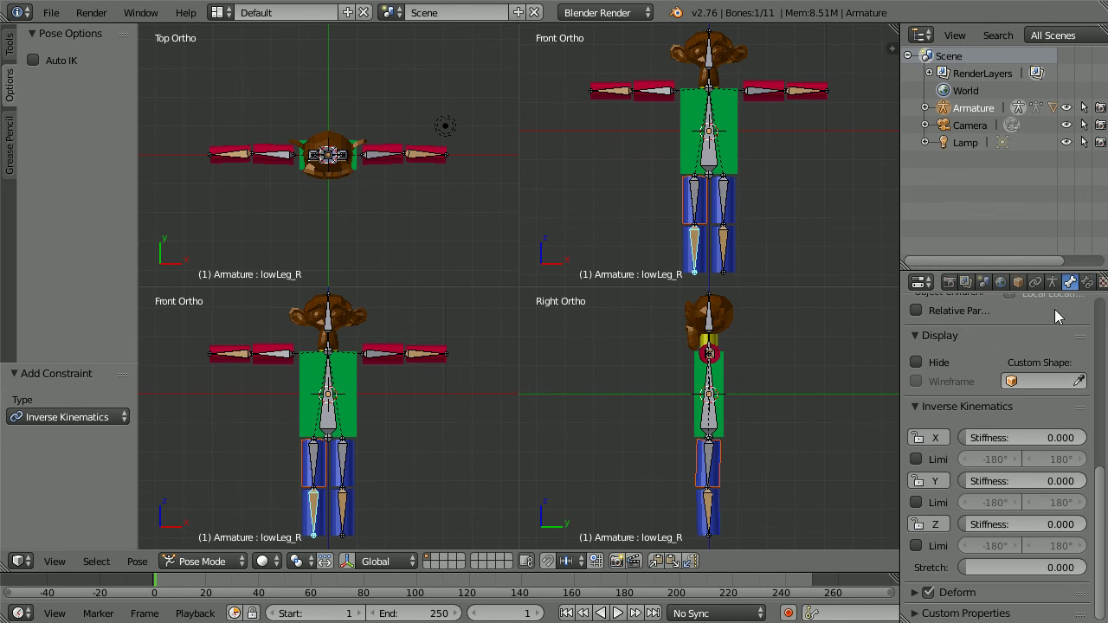
{"action": "left_click", "coordinate": [936, 525]}
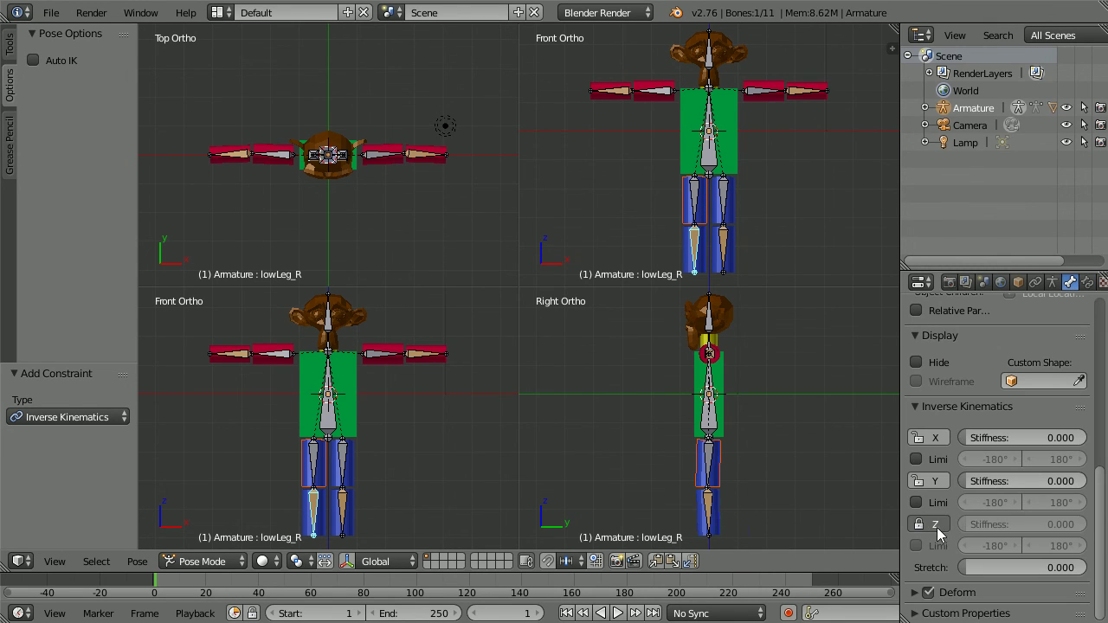
{"action": "left_click", "coordinate": [916, 458]}
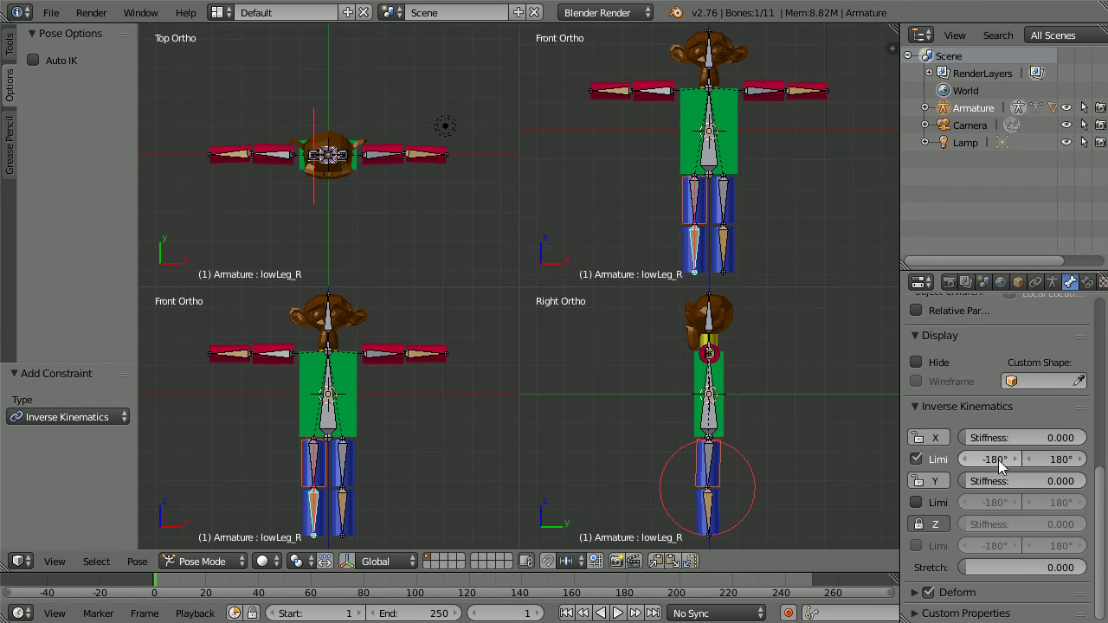